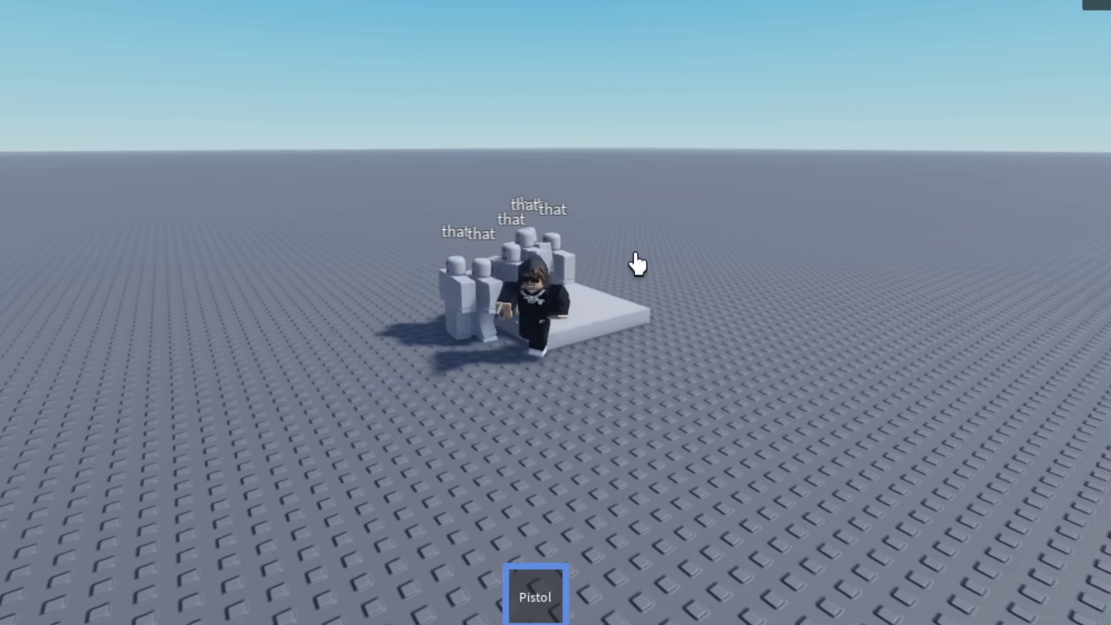
# Step: Orbit and tilt the camera to watch the 'that' NPCs piling around the avatar
pyautogui.moveTo(637, 264)
pyautogui.mouseDown(button='right')
pyautogui.moveTo(585, 244)
pyautogui.moveTo(518, 260)
pyautogui.mouseUp(button='right')
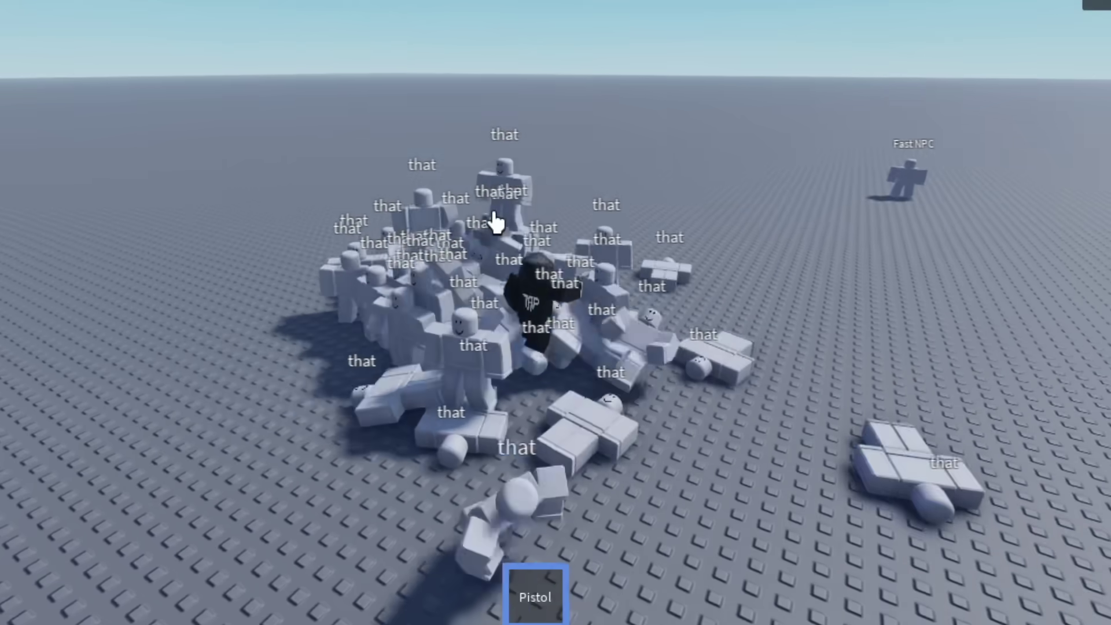
pyautogui.moveTo(490, 241); pyautogui.dragTo(580, 329, button='right')
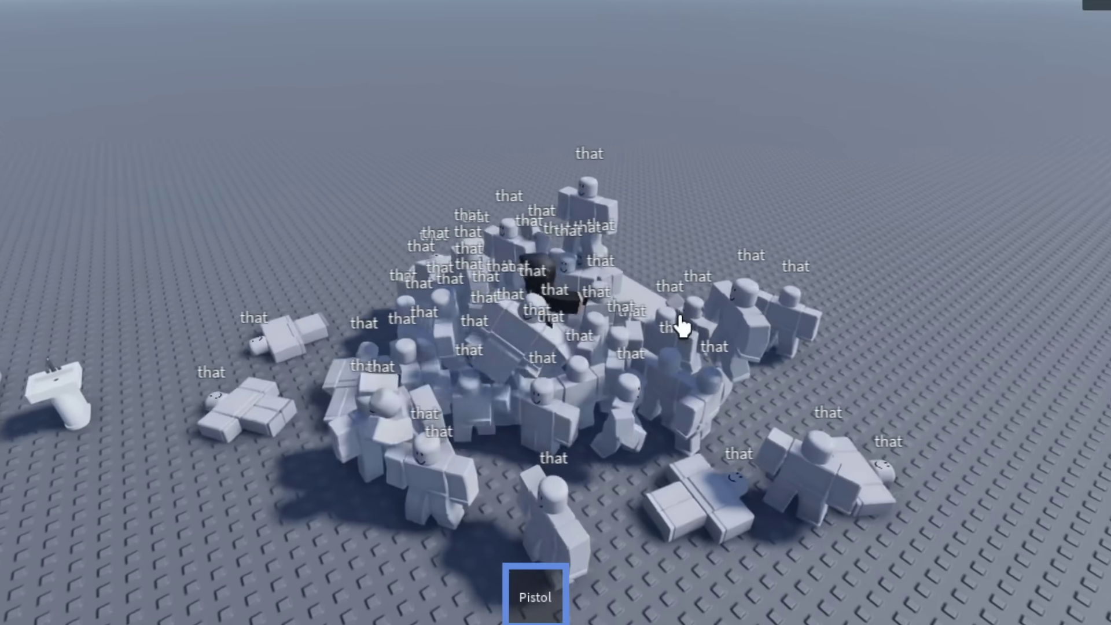
pyautogui.moveTo(679, 325); pyautogui.dragTo(679, 326, button='right')
pyautogui.scroll(3, 680, 326)
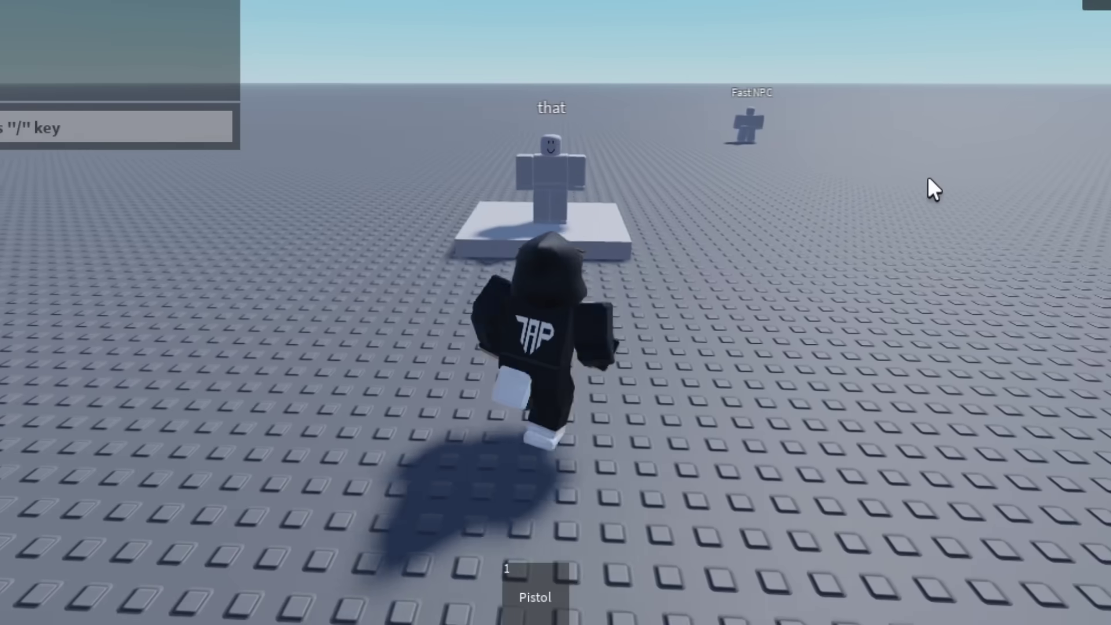
# Step: Walk the avatar forward toward the NPC on the platform
pyautogui.press('w')
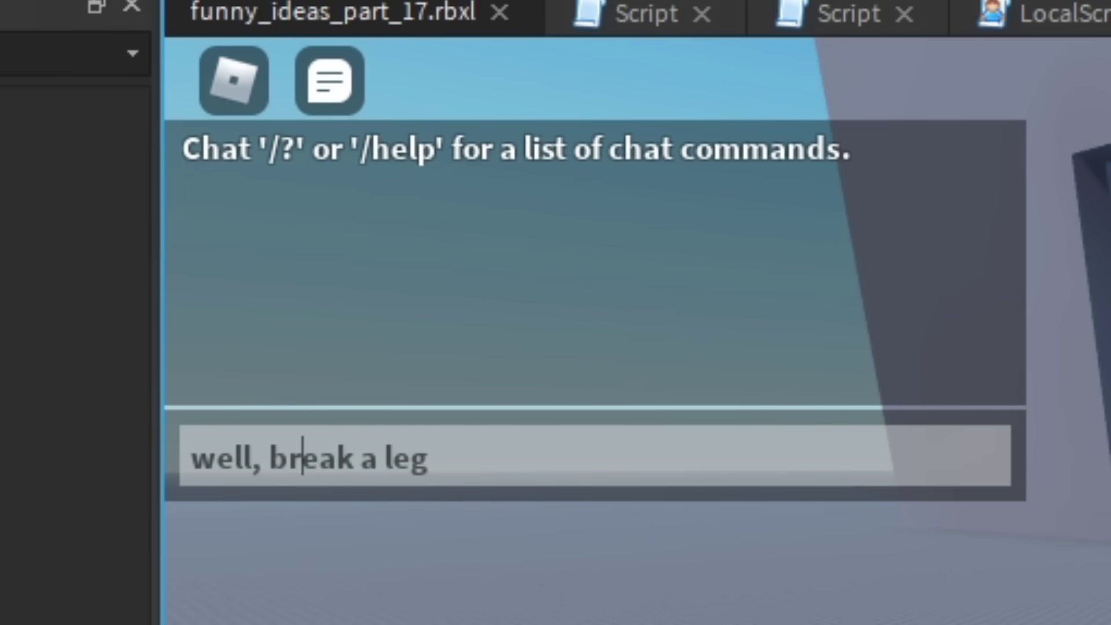
# Step: Send 'well, break a leg' to the NPC in chat
pyautogui.press('Return')
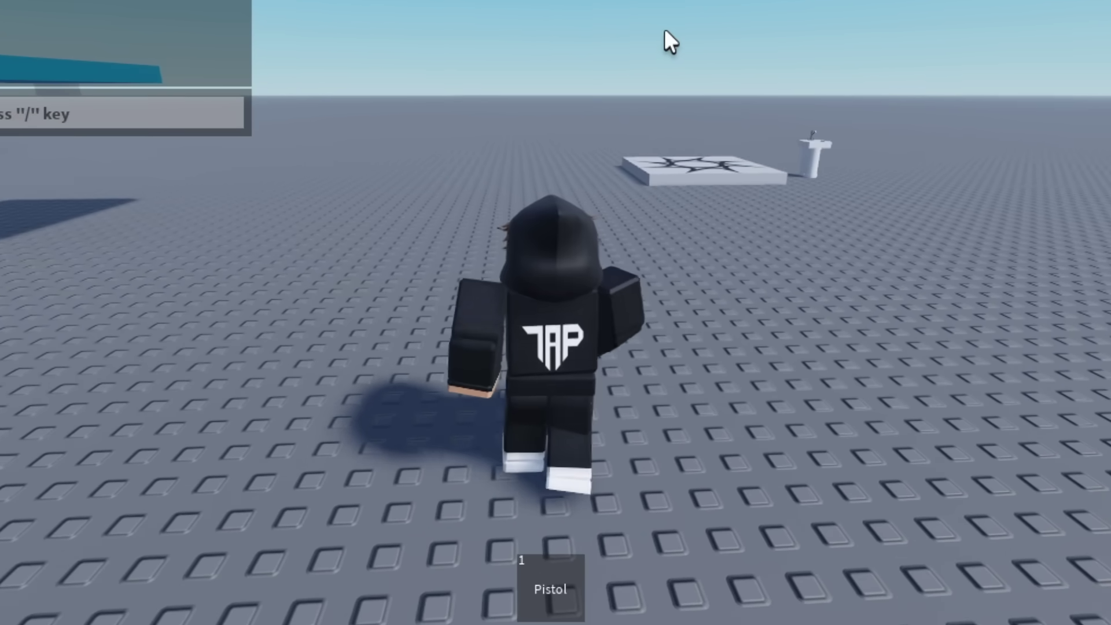
pyautogui.write('this game = bad')
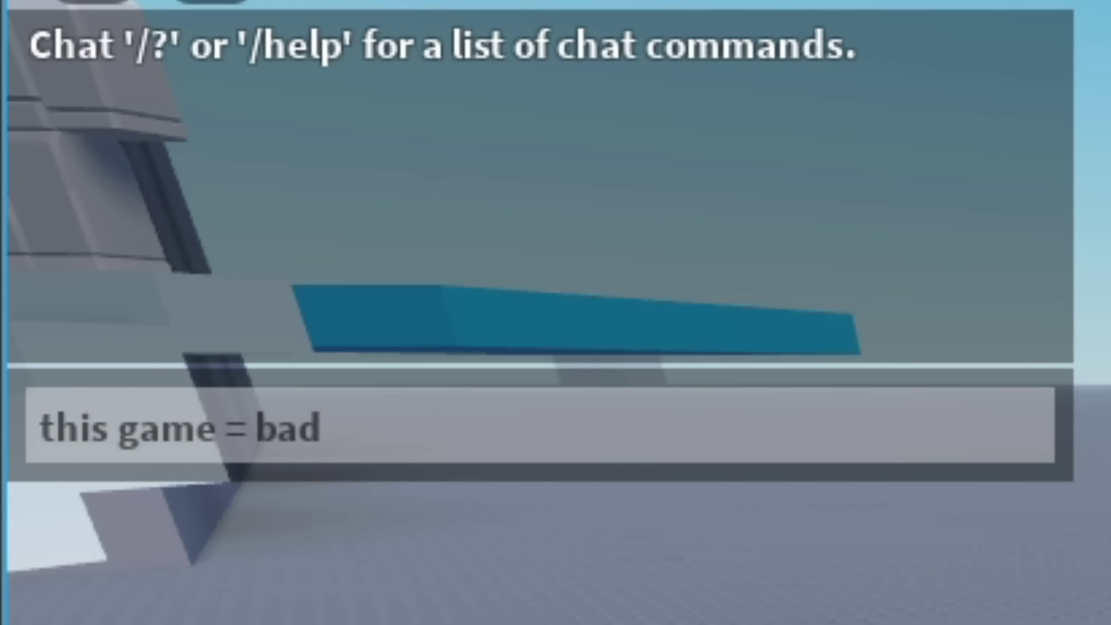
# Step: Send 'this game = bad' in chat to trigger the NPC's reply
pyautogui.press('Return')
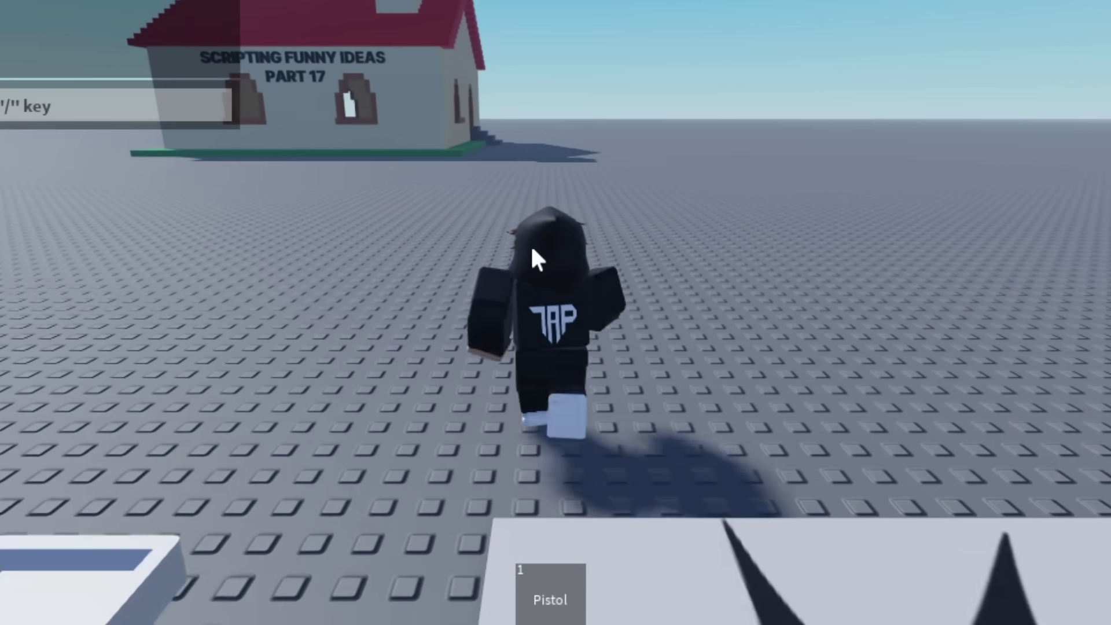
# Step: Turn the avatar toward the camera and open chat to begin the wish
pyautogui.press('s')
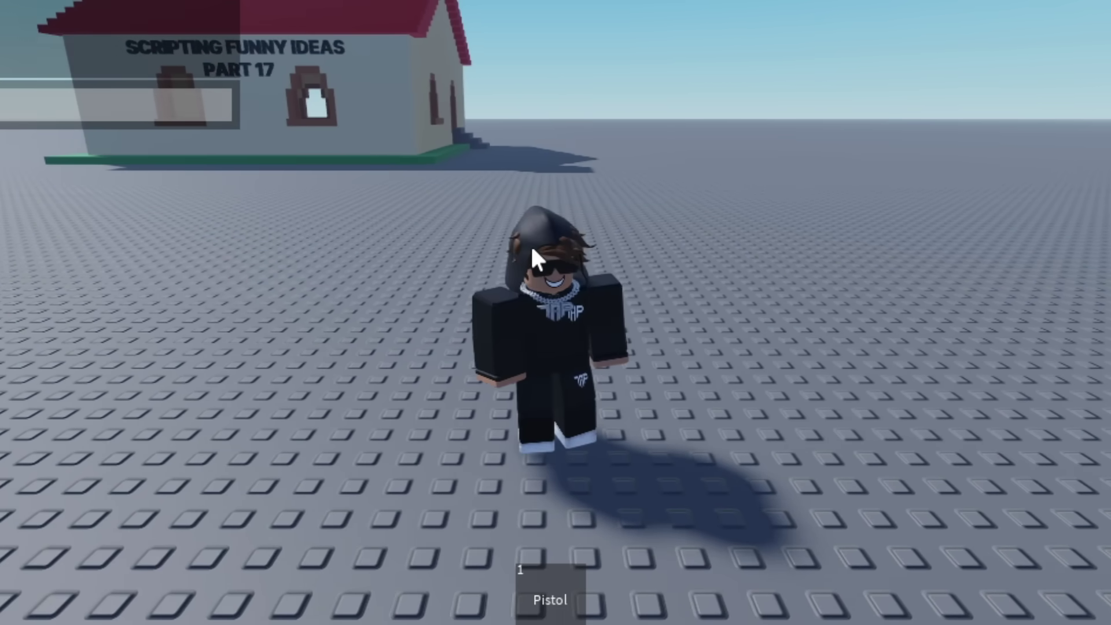
pyautogui.press('/')
pyautogui.write('i wa')
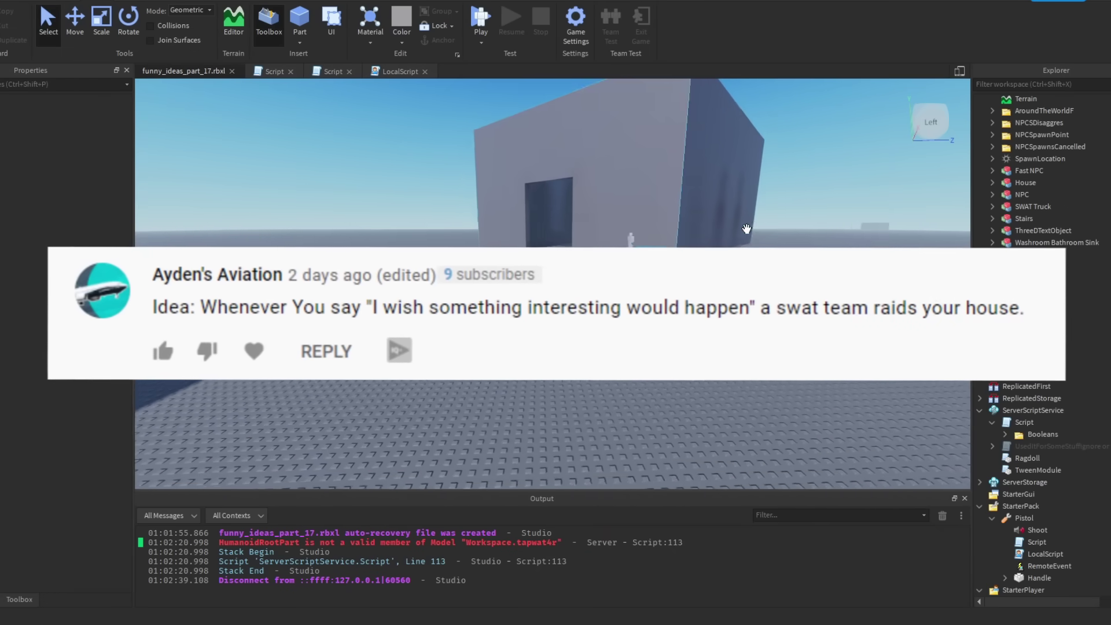
# Step: Wish 'i wish something interesting would happen', equip the pistol, and watch the SWAT raid
pyautogui.moveTo(747, 230); pyautogui.dragTo(749, 234, button='right')
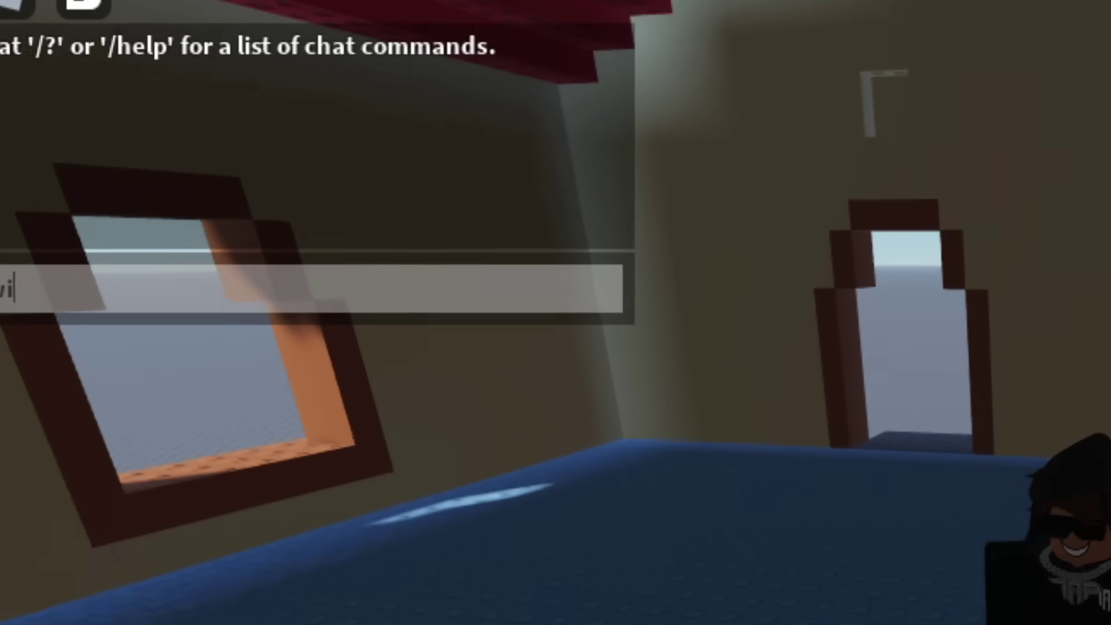
pyautogui.write('sh something in')
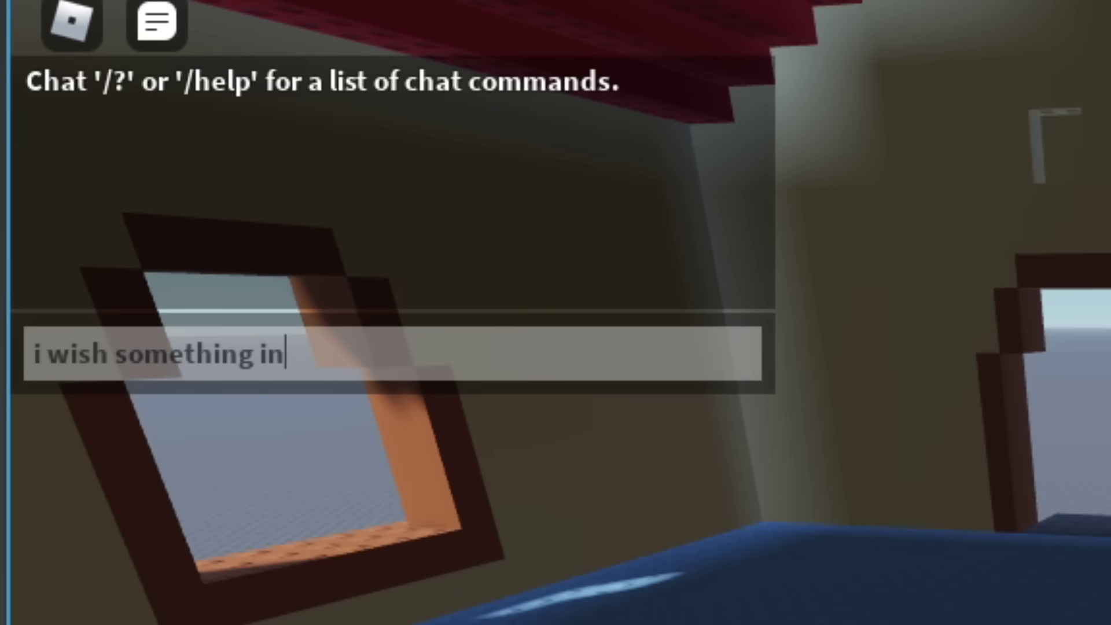
pyautogui.write('ld happen')
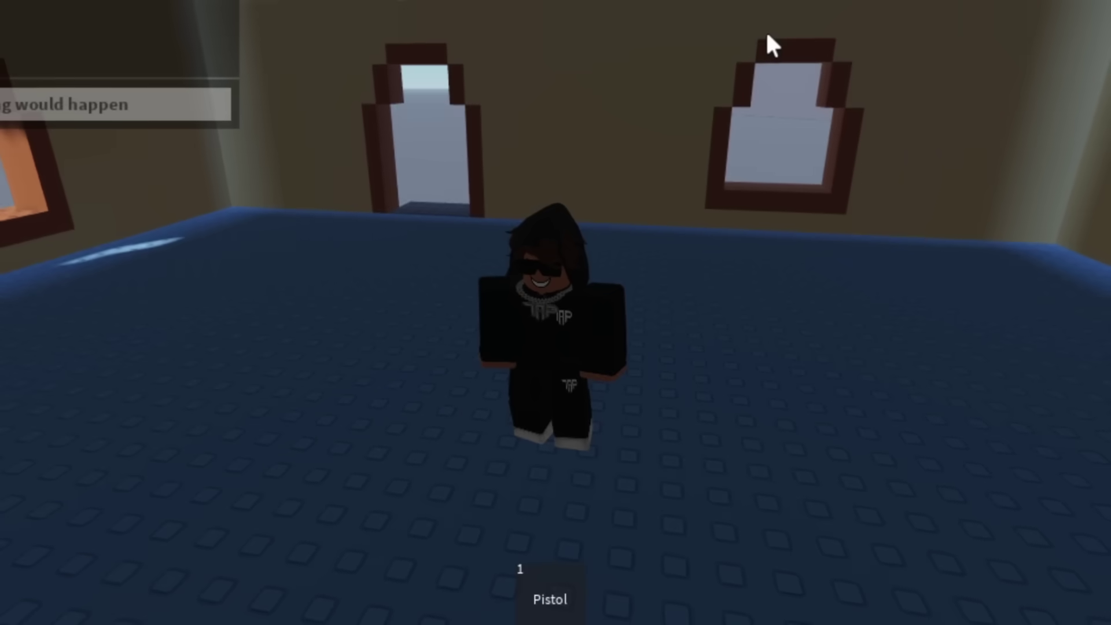
pyautogui.press('Return')
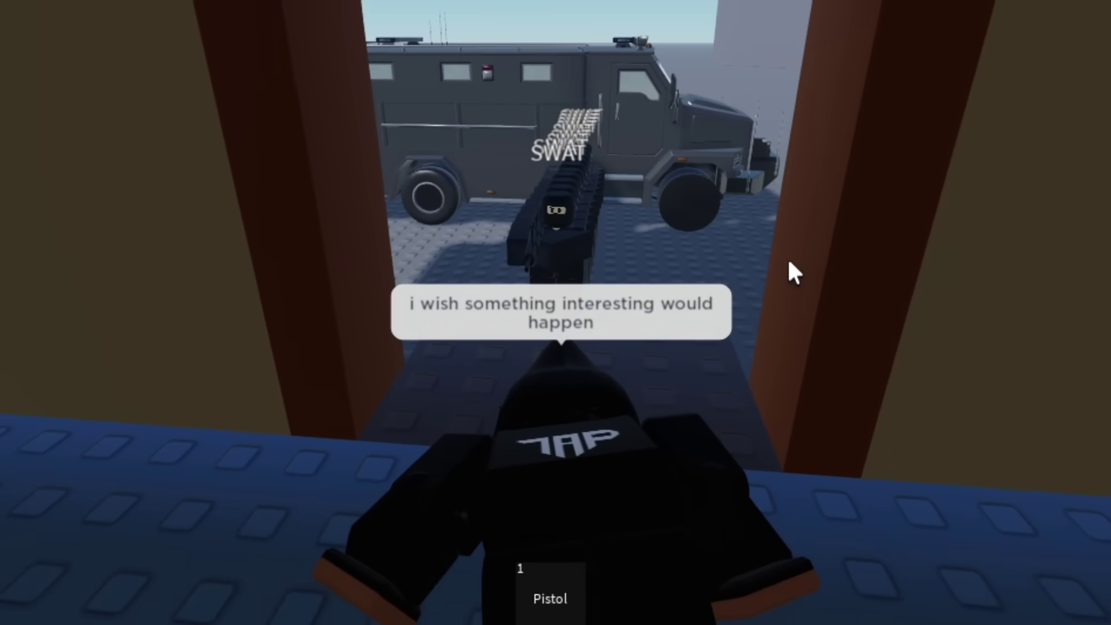
pyautogui.scroll(-2, 787, 257)
pyautogui.scroll(3, 784, 230)
pyautogui.press('1')
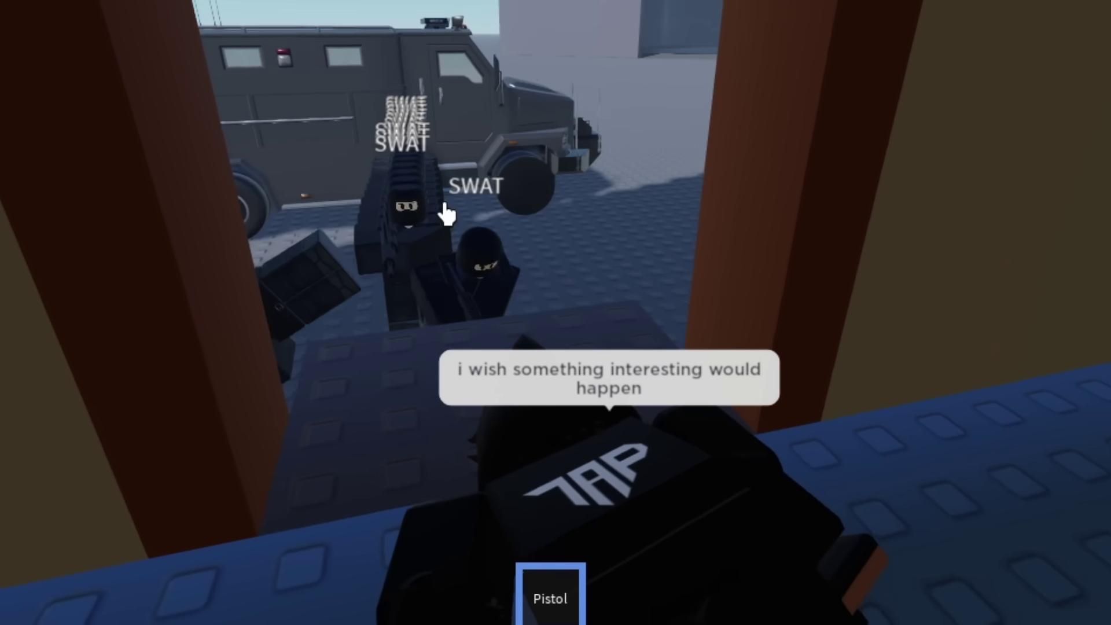
pyautogui.scroll(-3, 503, 208)
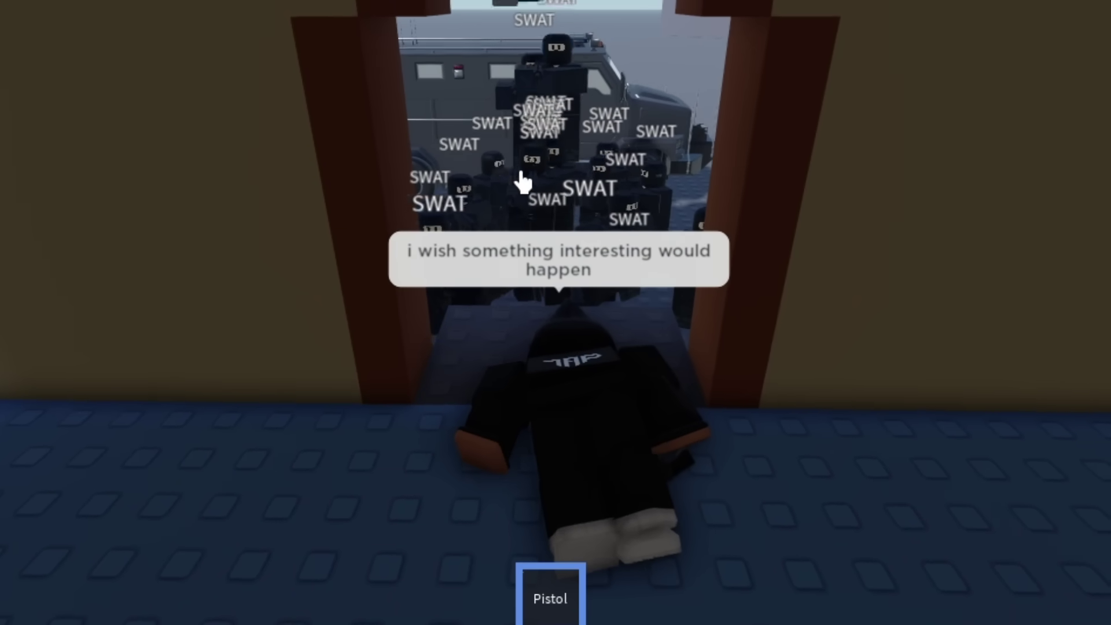
pyautogui.scroll(-5, 665, 231)
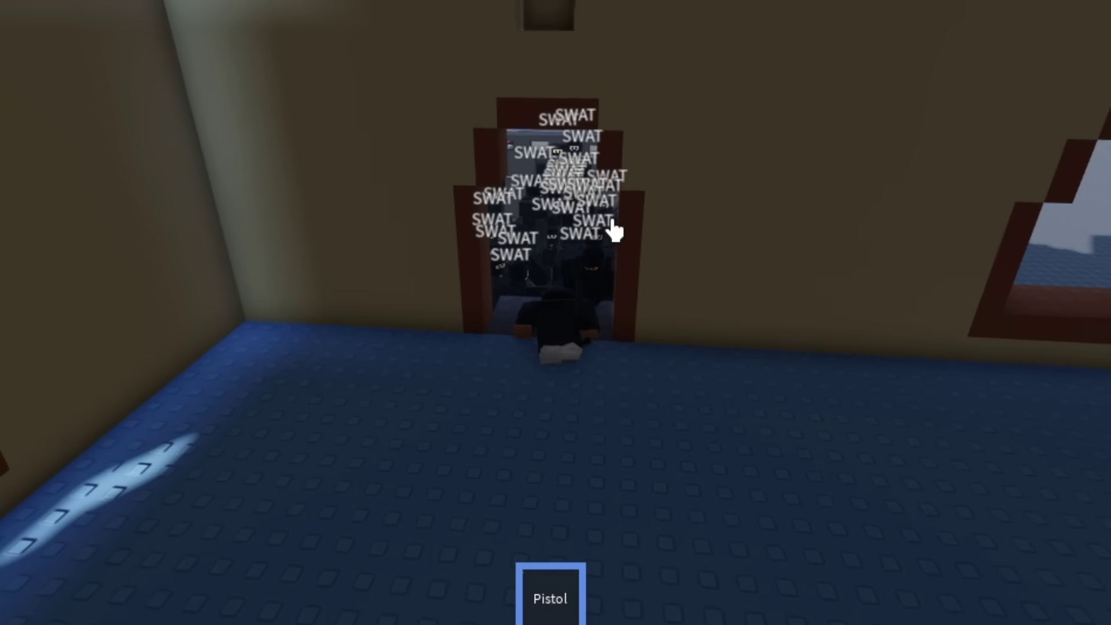
pyautogui.scroll(5, 612, 235)
pyautogui.scroll(2, 536, 209)
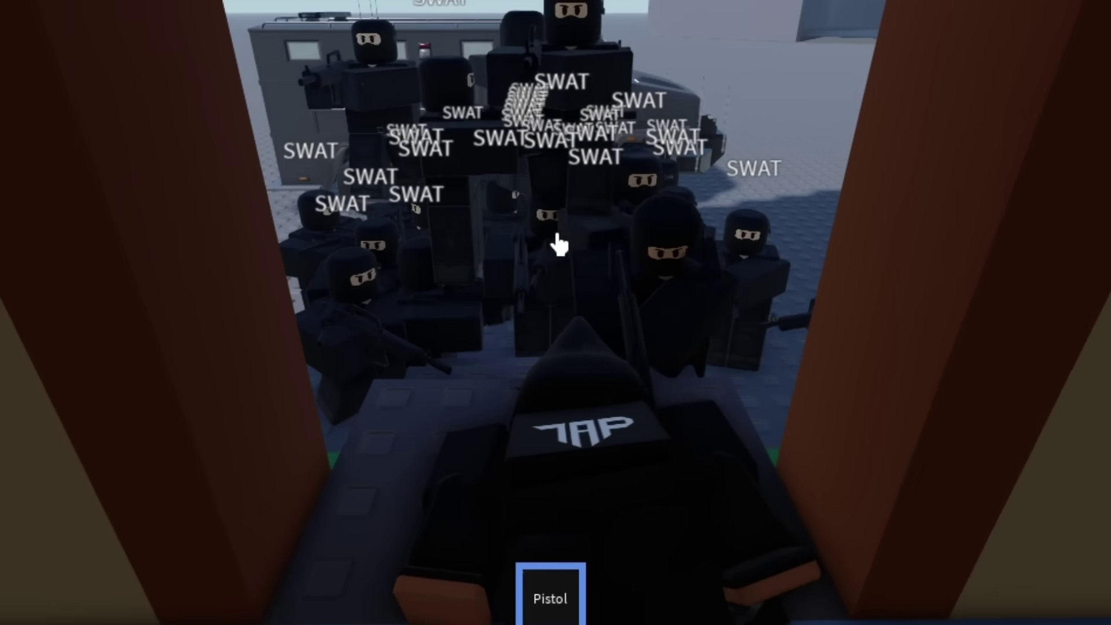
pyautogui.moveTo(664, 232); pyautogui.dragTo(671, 231, button='right')
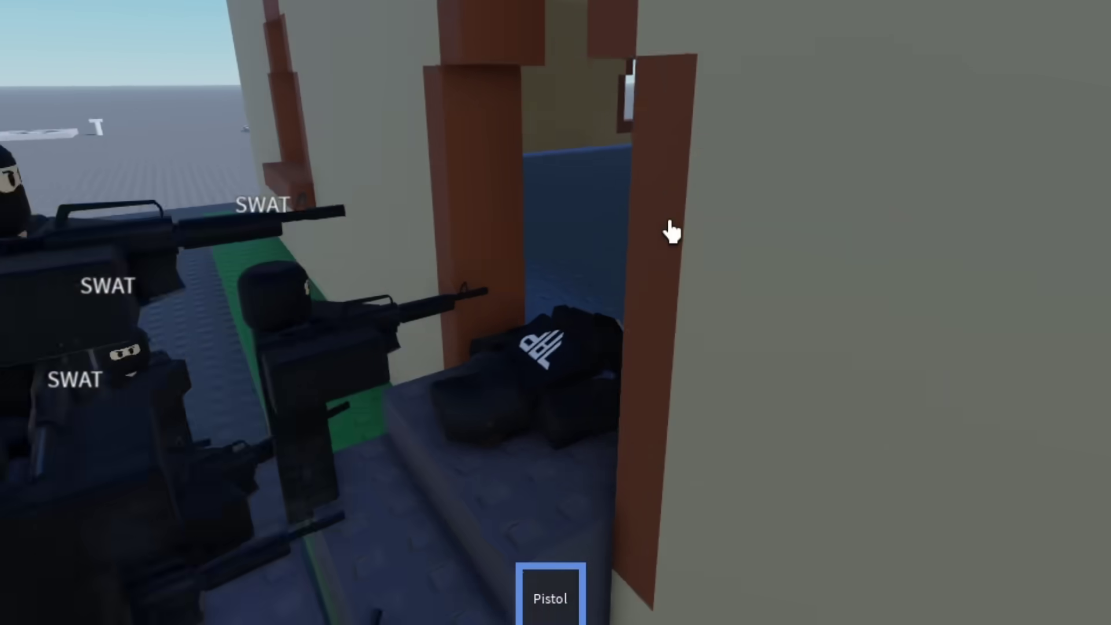
pyautogui.scroll(-5, 671, 231)
pyautogui.moveTo(668, 231); pyautogui.dragTo(617, 248, button='right')
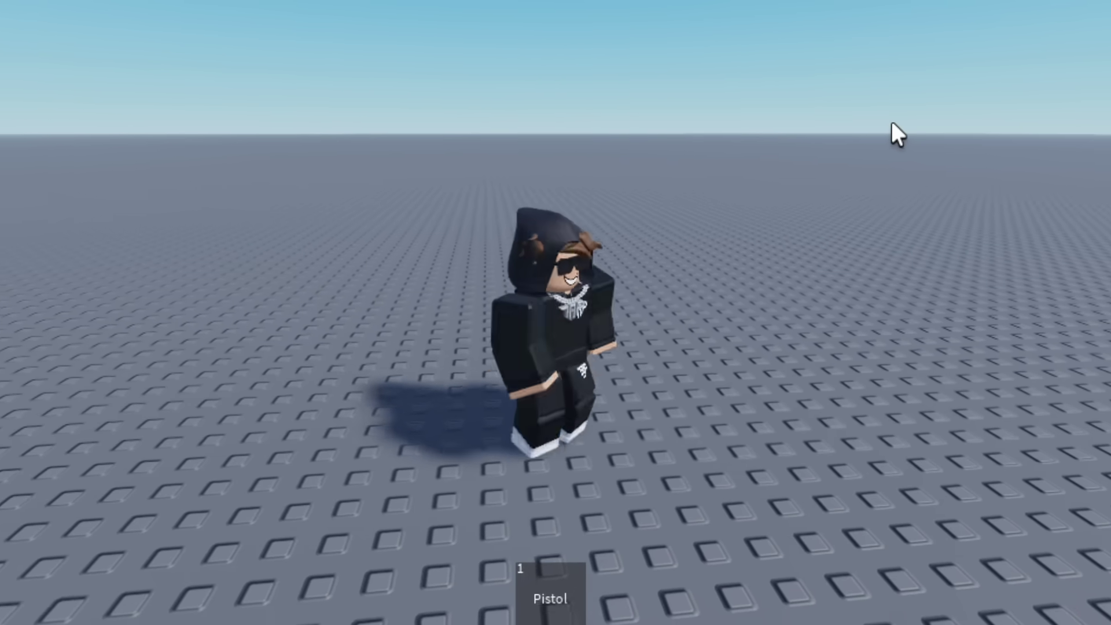
# Step: Announce 'i won the lottery!' in chat and orbit to watch the begging crowd
pyautogui.press('s')
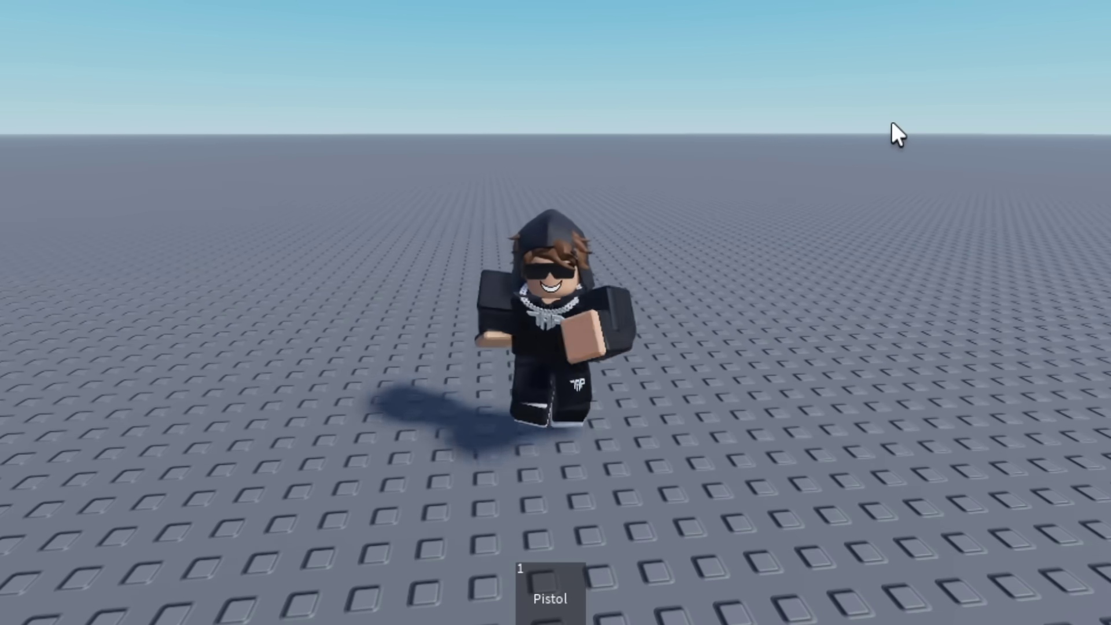
pyautogui.press('/')
pyautogui.write('i won the lo')
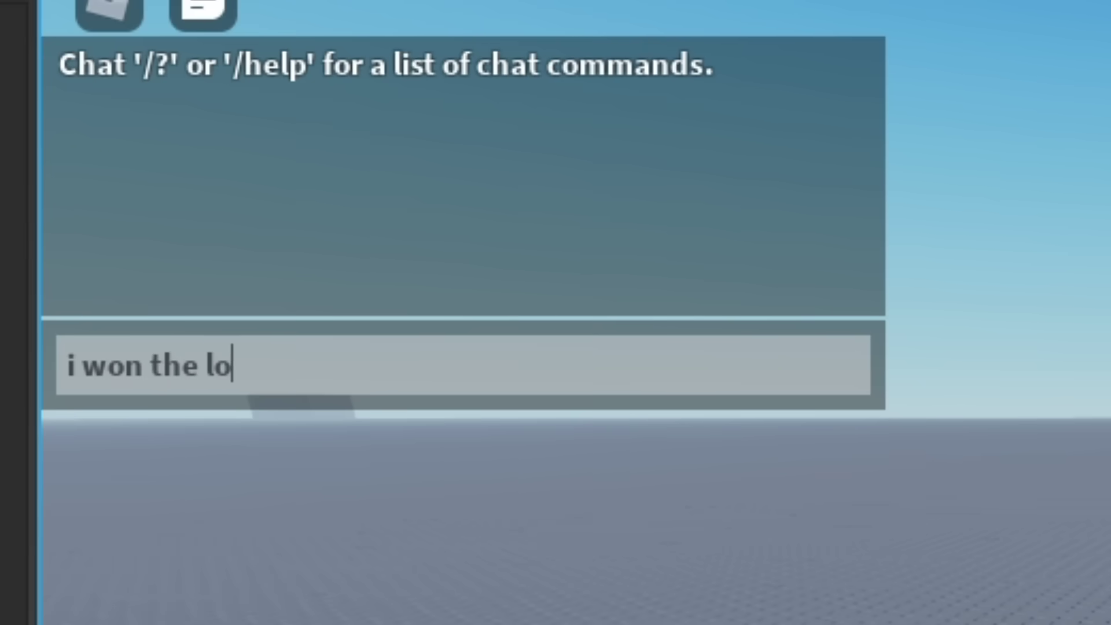
pyautogui.write('y!')
pyautogui.press('Return')
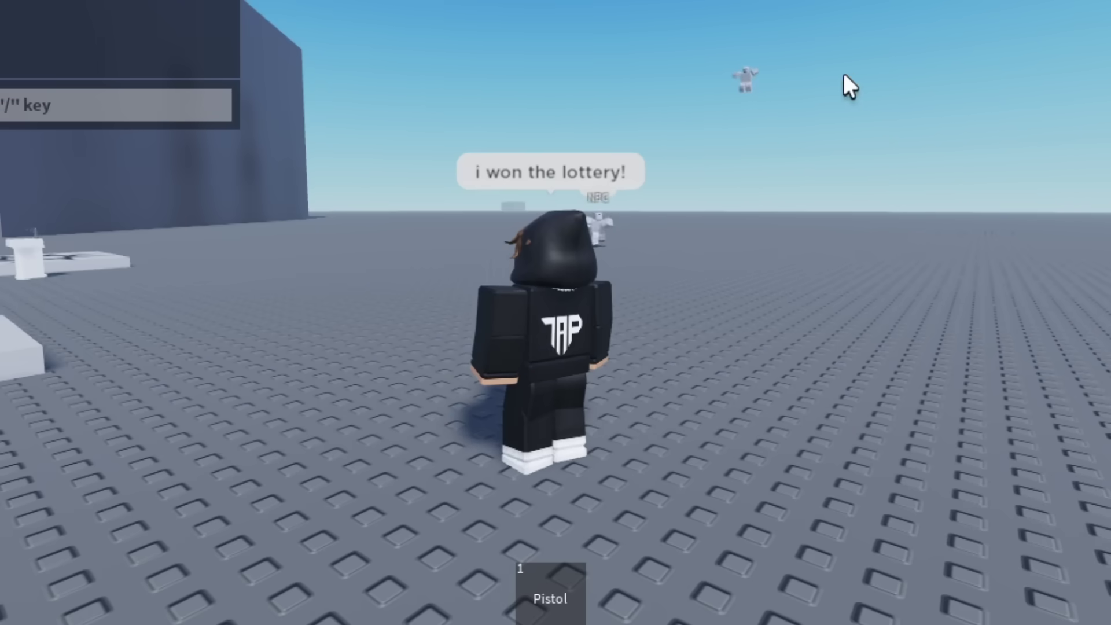
pyautogui.scroll(5, 553, 270)
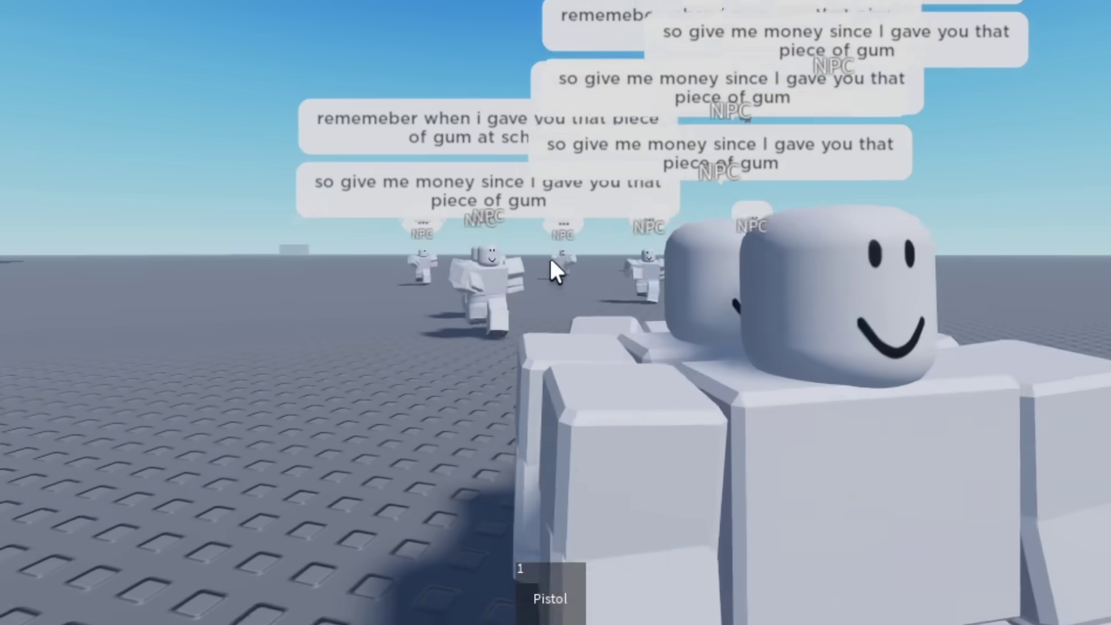
pyautogui.scroll(-3, 551, 271)
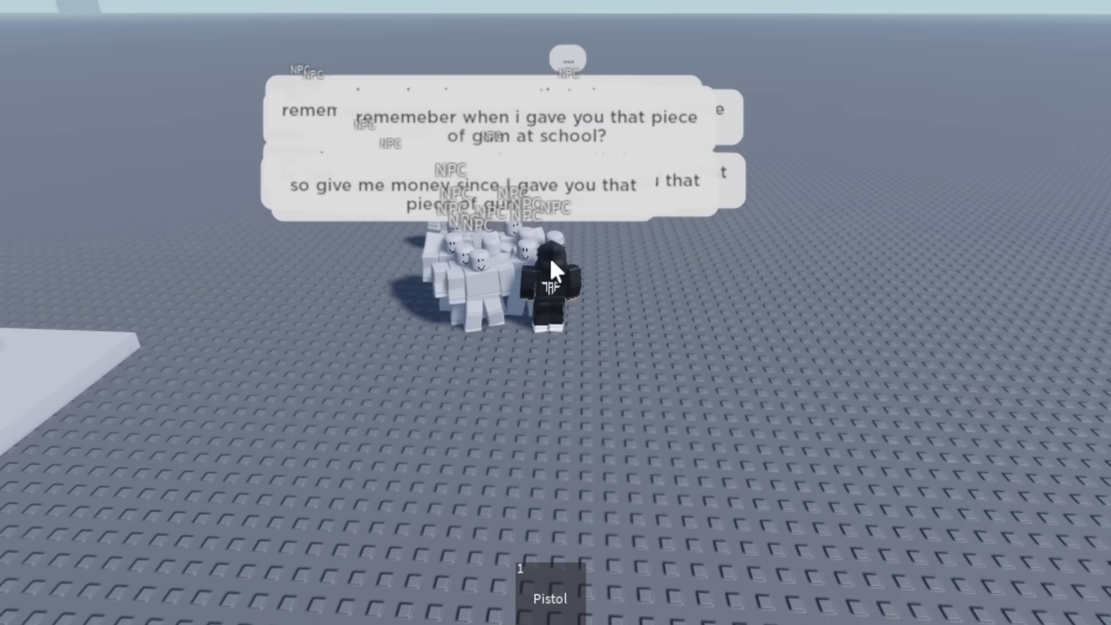
pyautogui.scroll(3, 552, 271)
pyautogui.scroll(3, 552, 271)
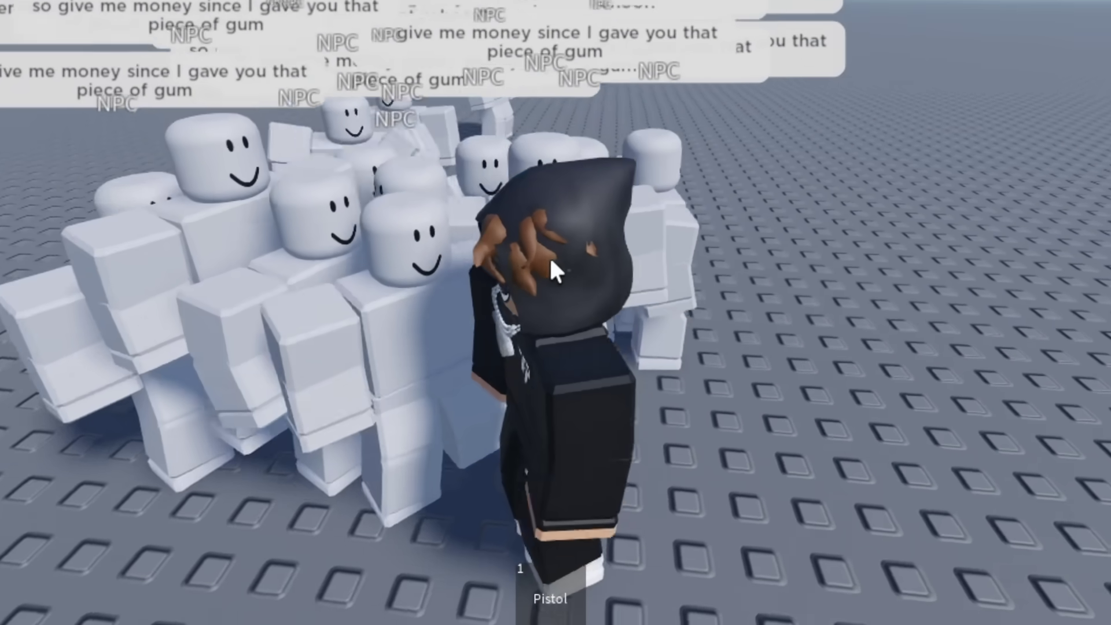
pyautogui.scroll(-3, 552, 272)
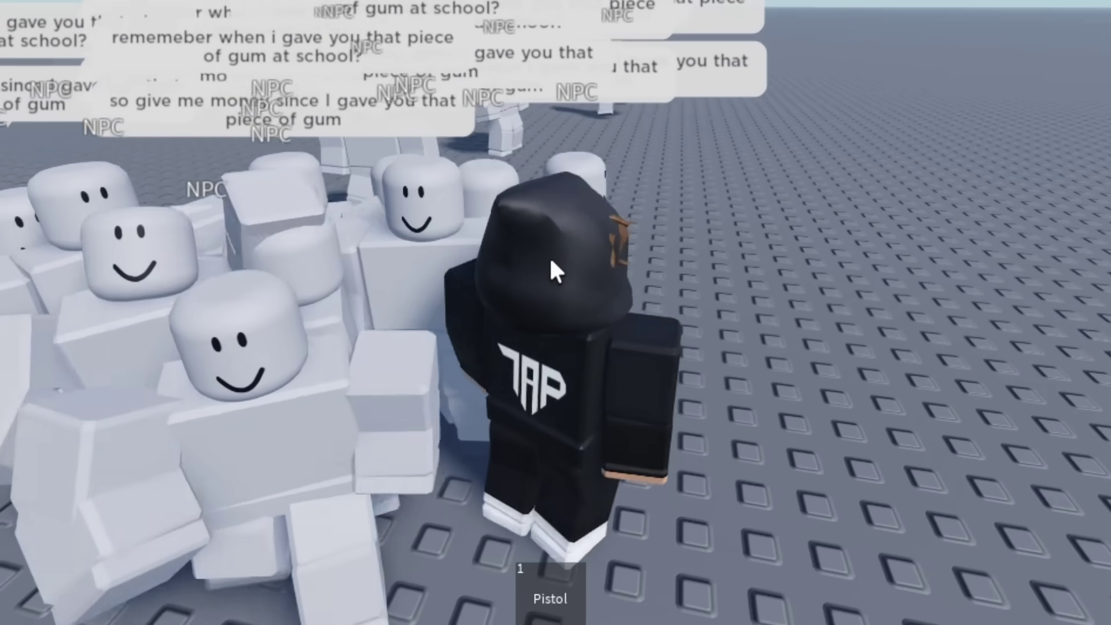
pyautogui.scroll(-3, 552, 271)
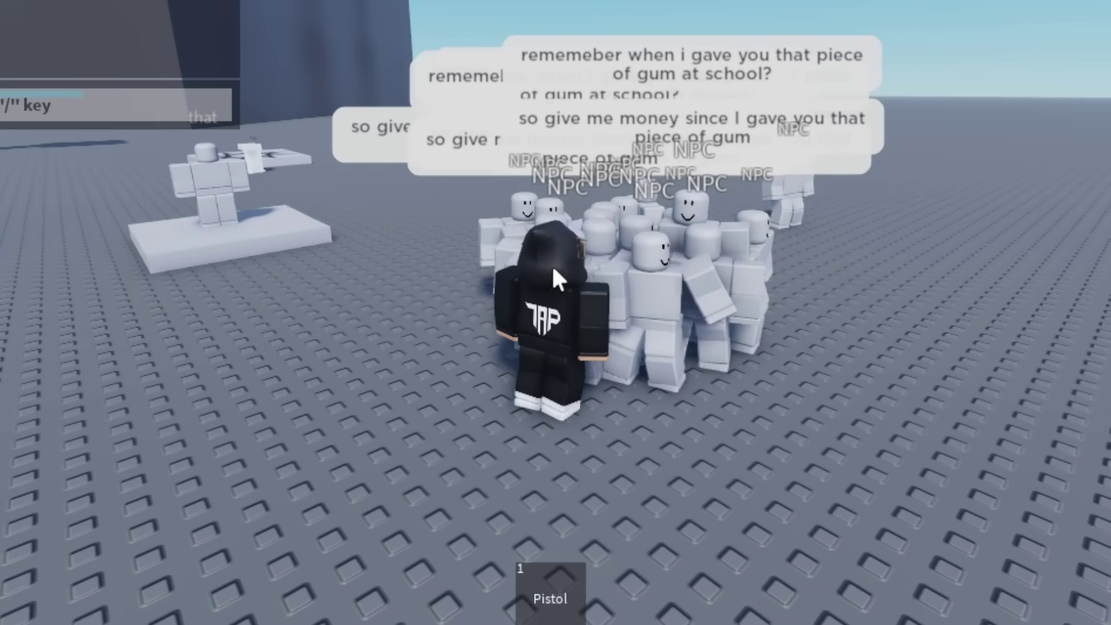
pyautogui.scroll(3, 553, 276)
pyautogui.scroll(3, 553, 273)
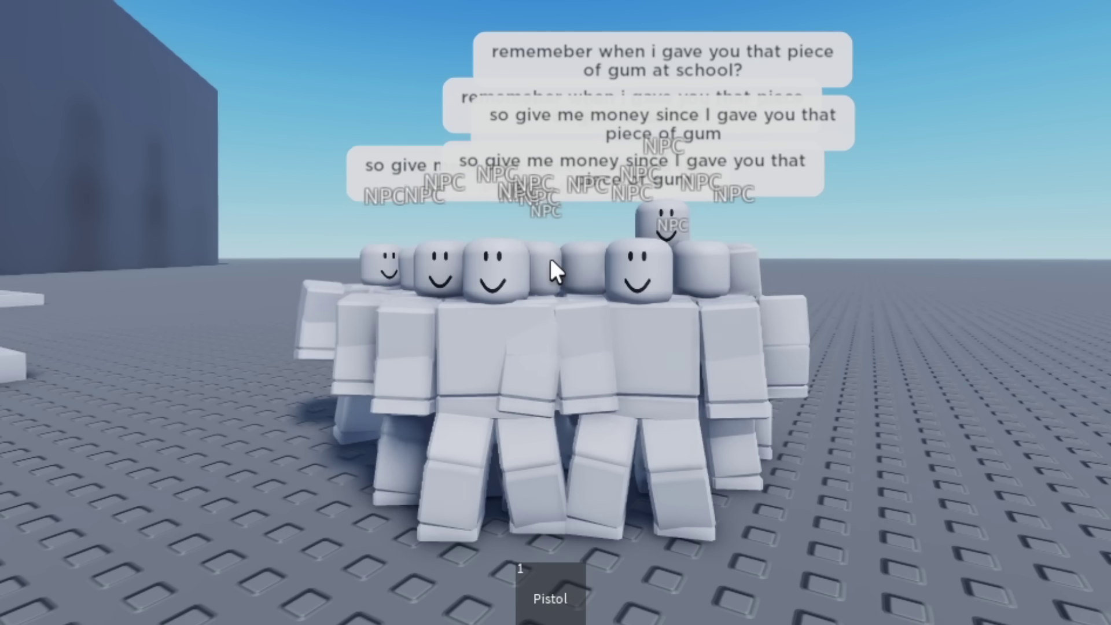
pyautogui.scroll(-3, 553, 271)
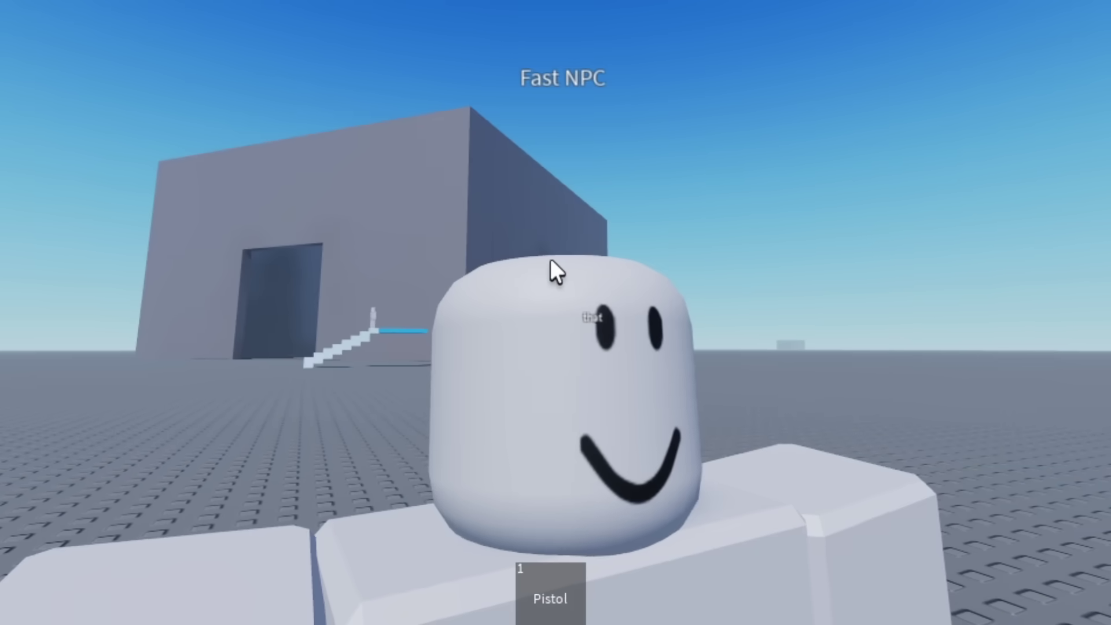
pyautogui.moveTo(556, 271); pyautogui.dragTo(906, 310, button='right')
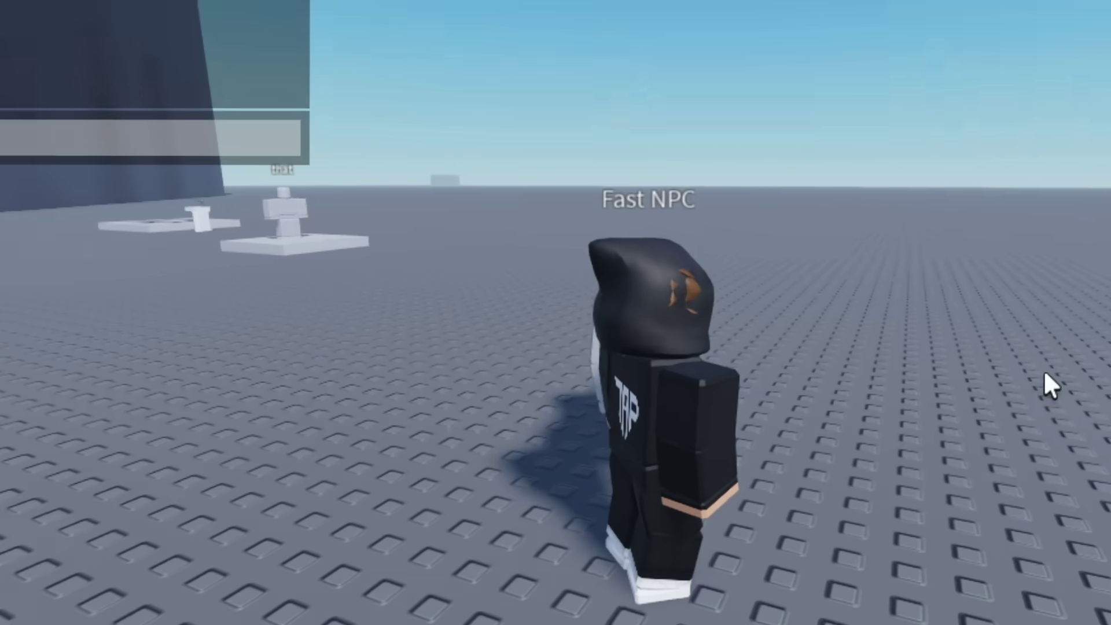
pyautogui.write("let's see")
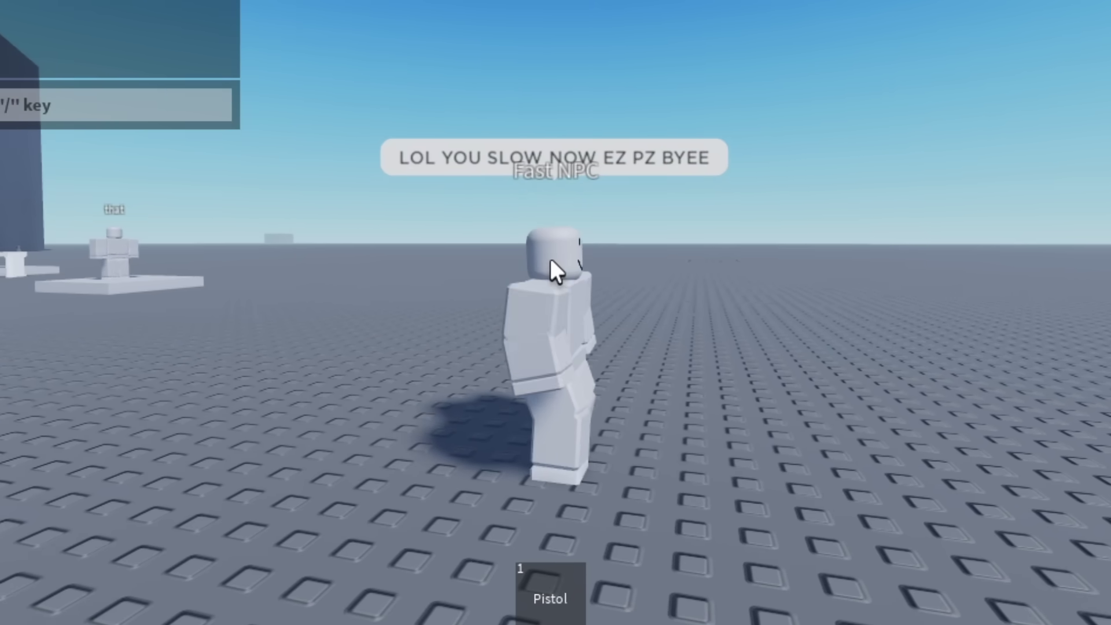
# Step: Turn the camera toward the empty baseplate during the Fast NPC event
pyautogui.moveTo(555, 270); pyautogui.dragTo(556, 270, button='right')
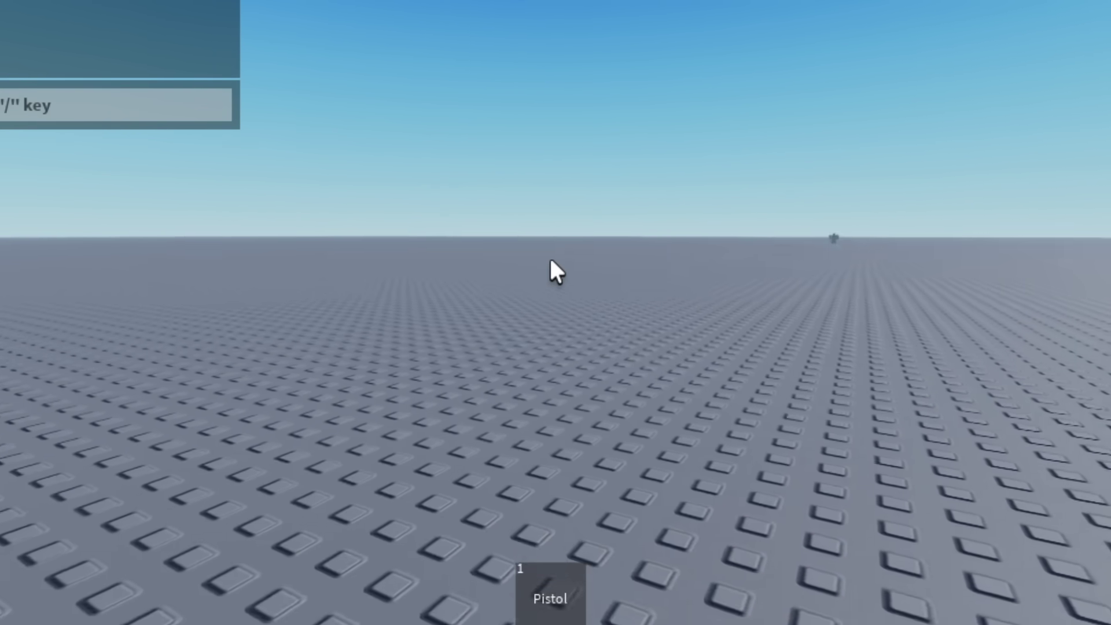
pyautogui.scroll(-5, 556, 272)
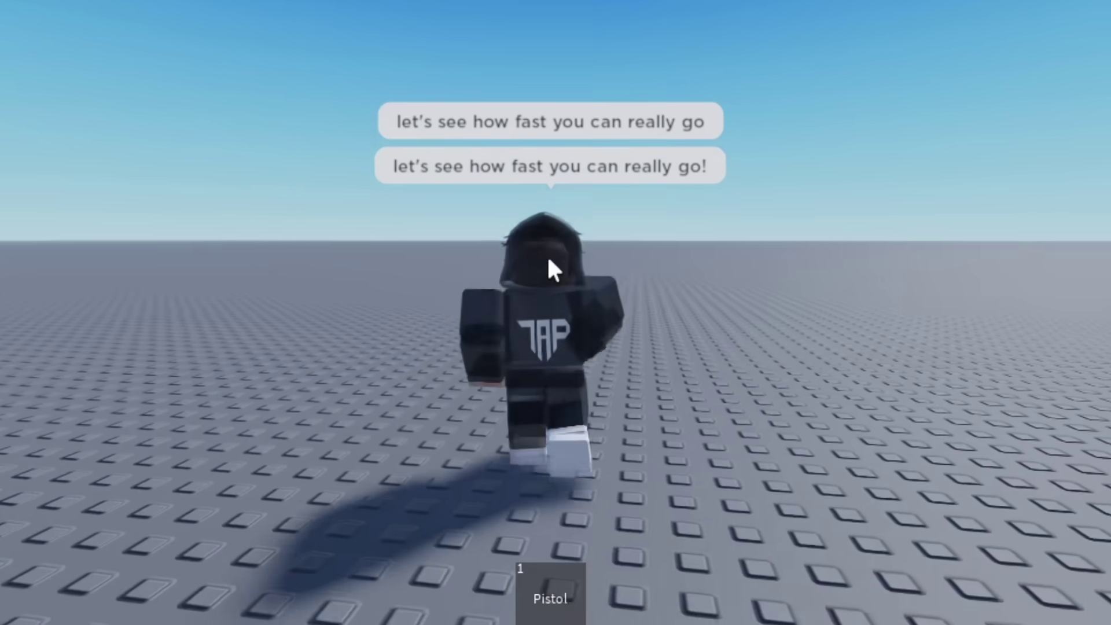
pyautogui.scroll(3, 555, 272)
pyautogui.scroll(3, 556, 271)
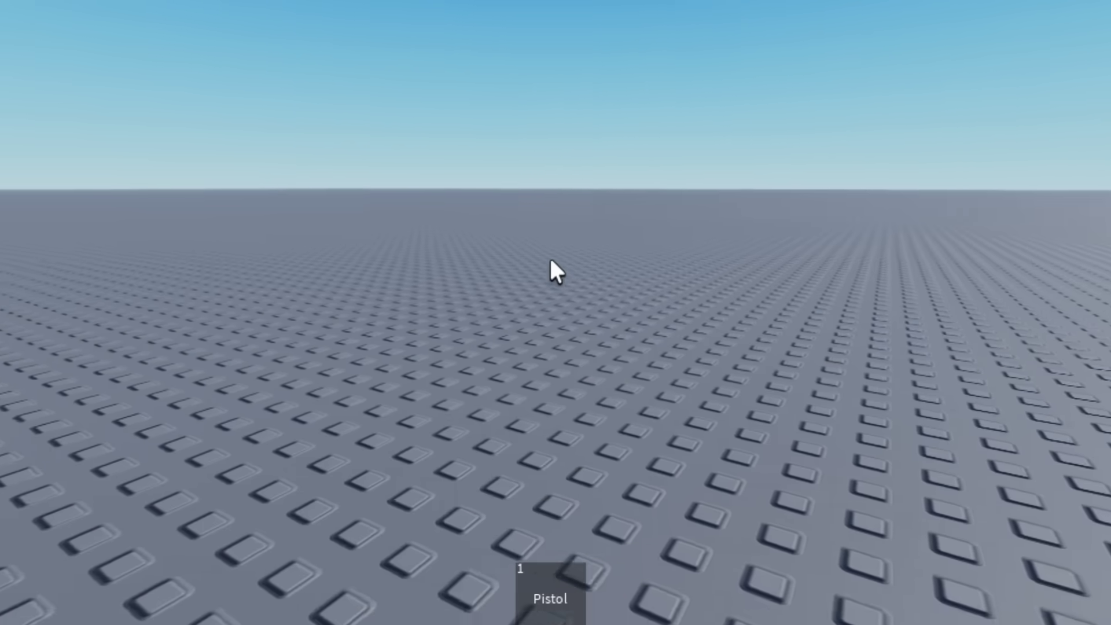
pyautogui.scroll(-3, 555, 271)
pyautogui.scroll(-3, 556, 271)
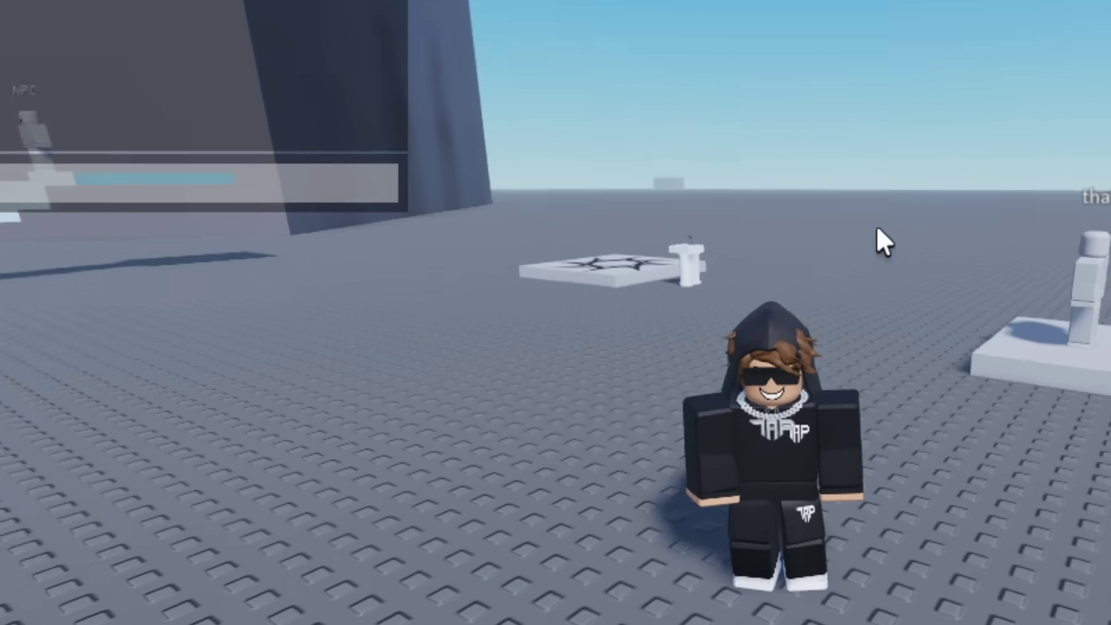
pyautogui.write('this is a bad')
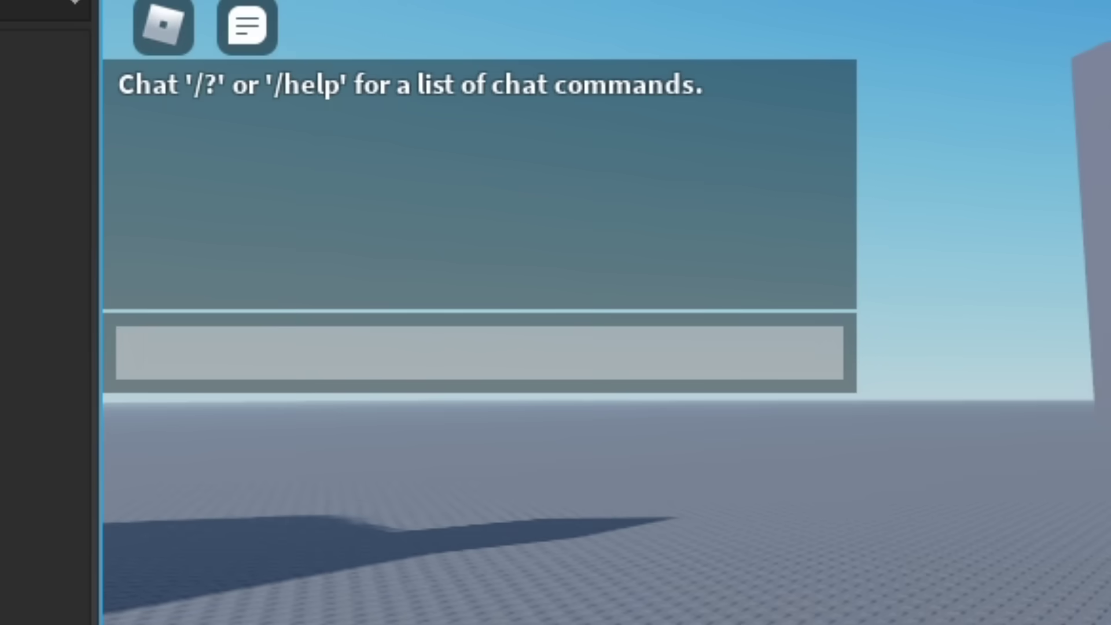
pyautogui.write('ss')
# Step: Send 'grass' in chat, then walk the avatar up the wall and around the house
pyautogui.press('Return')
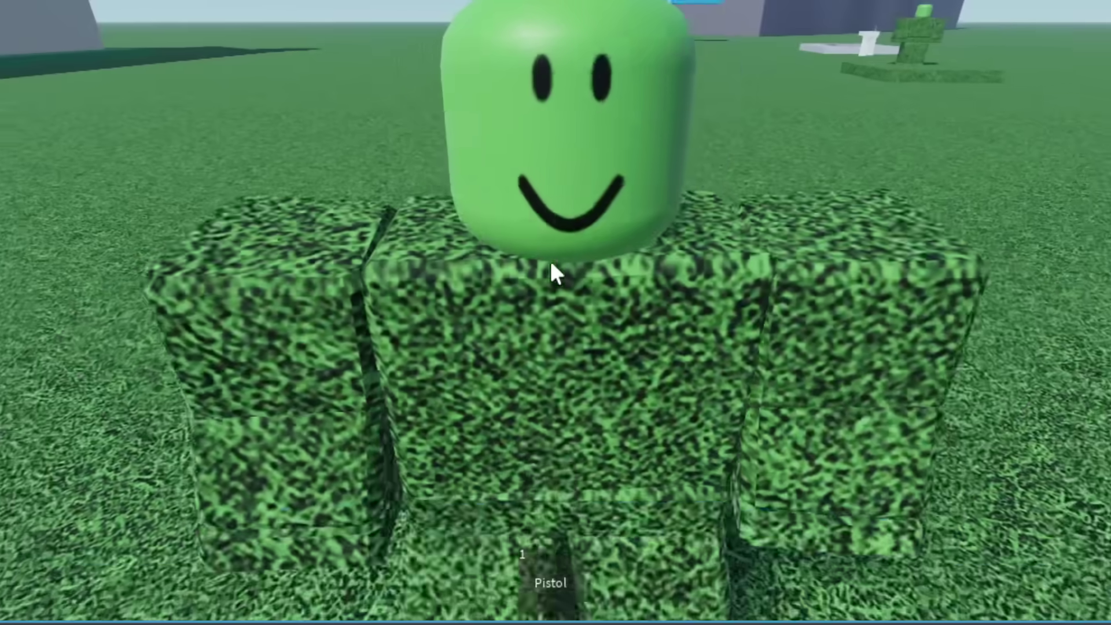
pyautogui.scroll(-5, 556, 272)
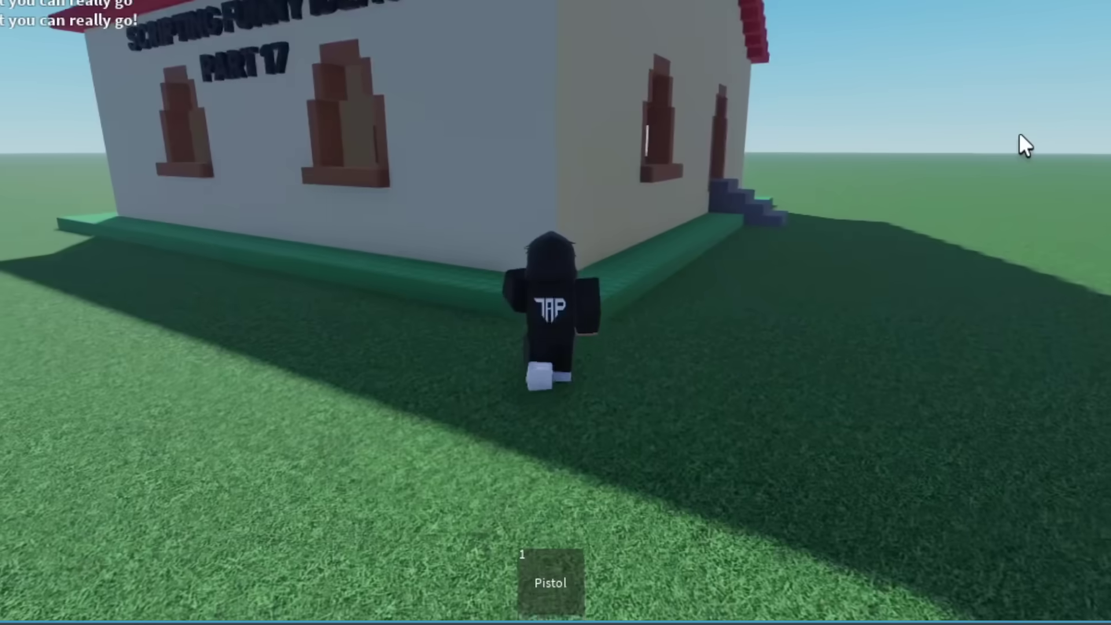
pyautogui.press('w')
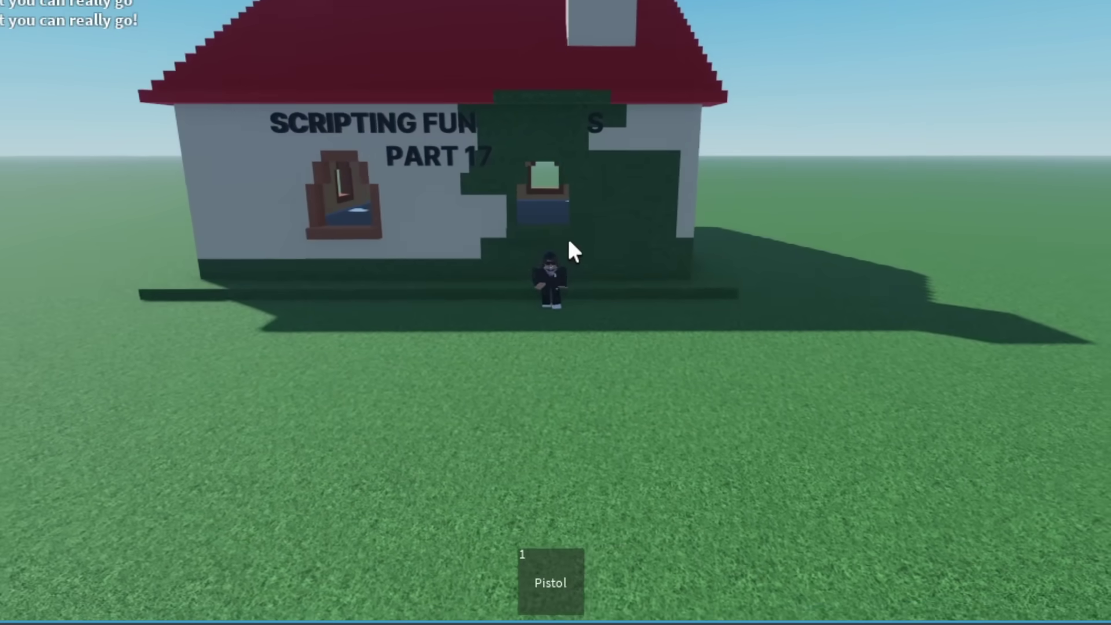
pyautogui.press('w')
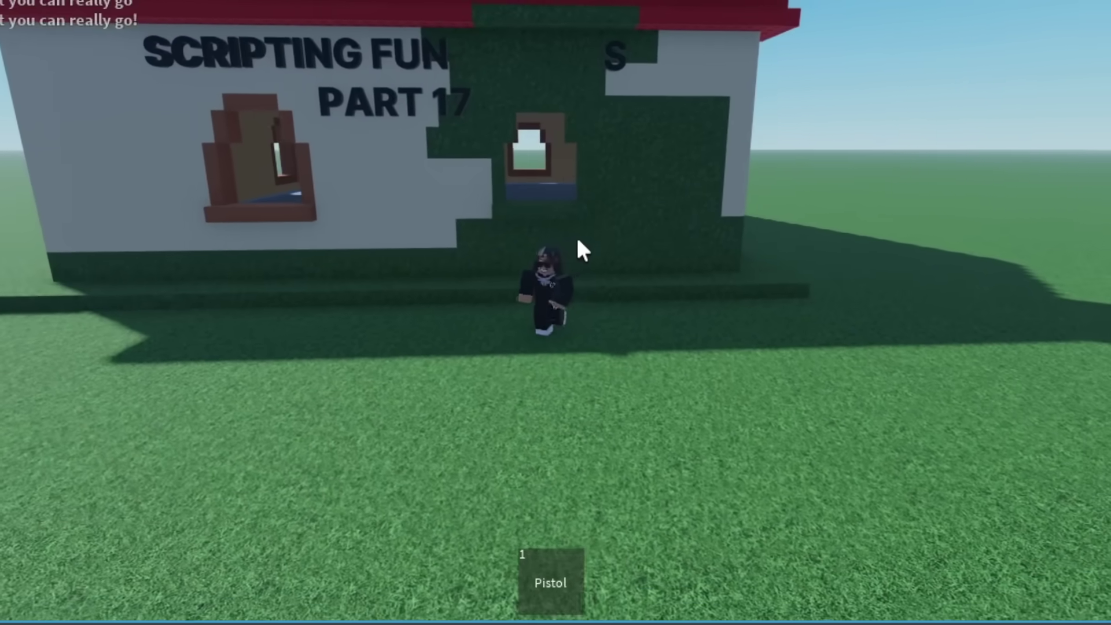
pyautogui.press('s')
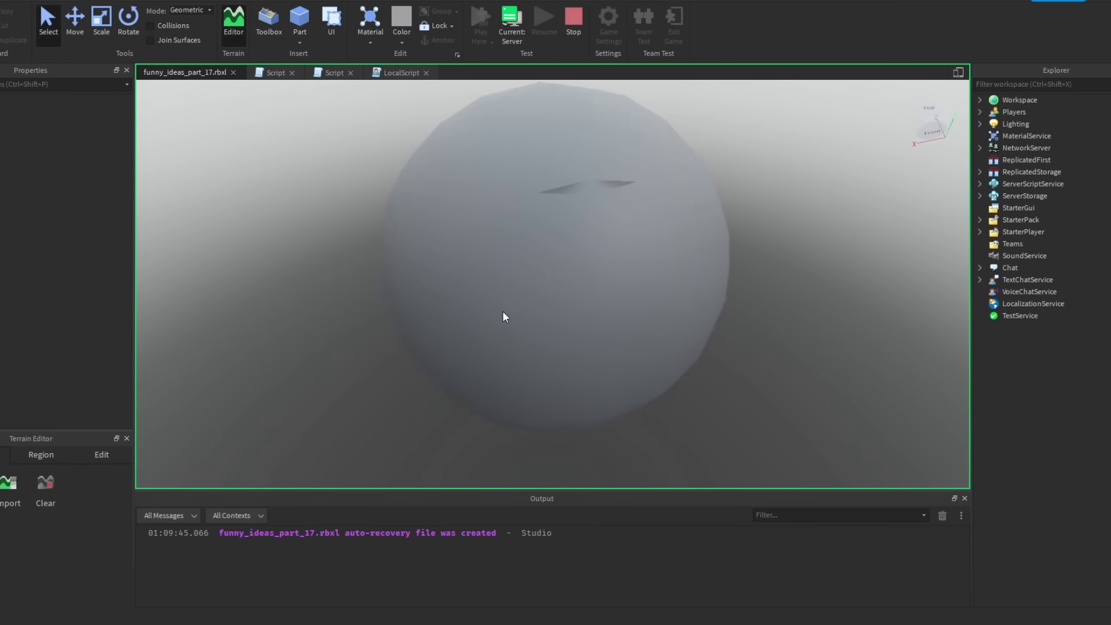
pyautogui.scroll(5, 490, 313)
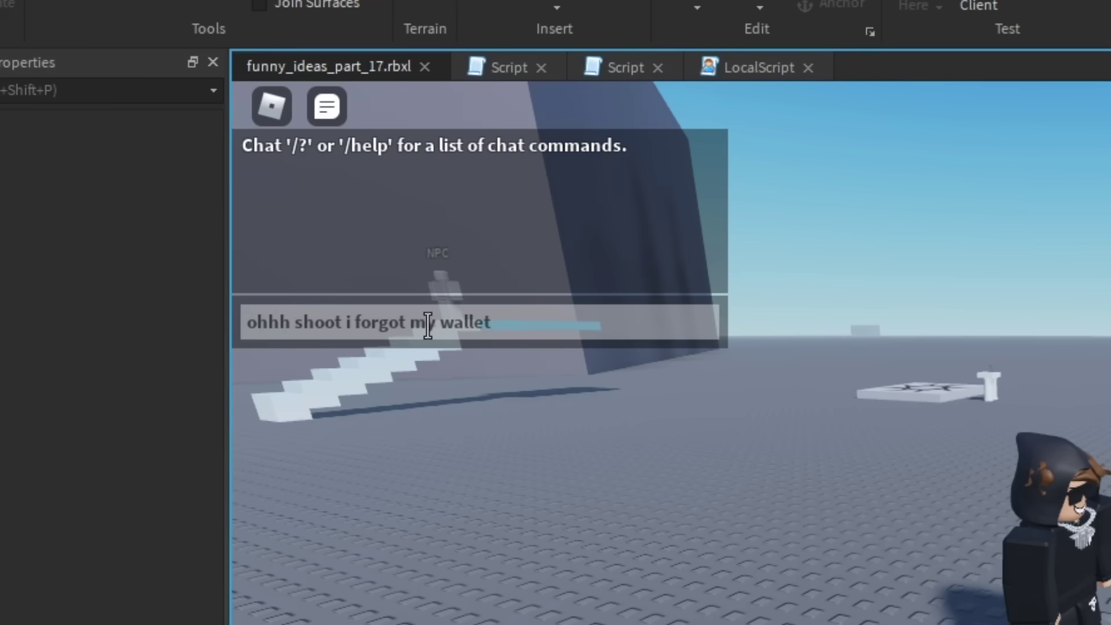
# Step: Send 'ohhh shoot i forgot my wallet' in chat to drop the giant wallet
pyautogui.press('Return')
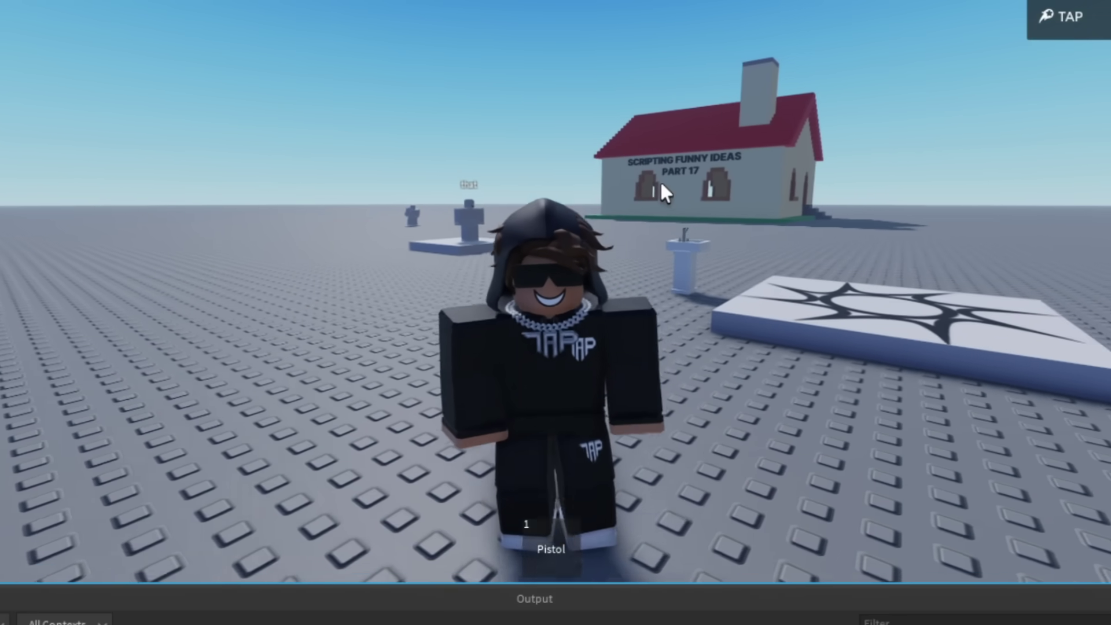
# Step: Walk the avatar past the house and white platform to the sink, then view the spawned clones
pyautogui.press('w')
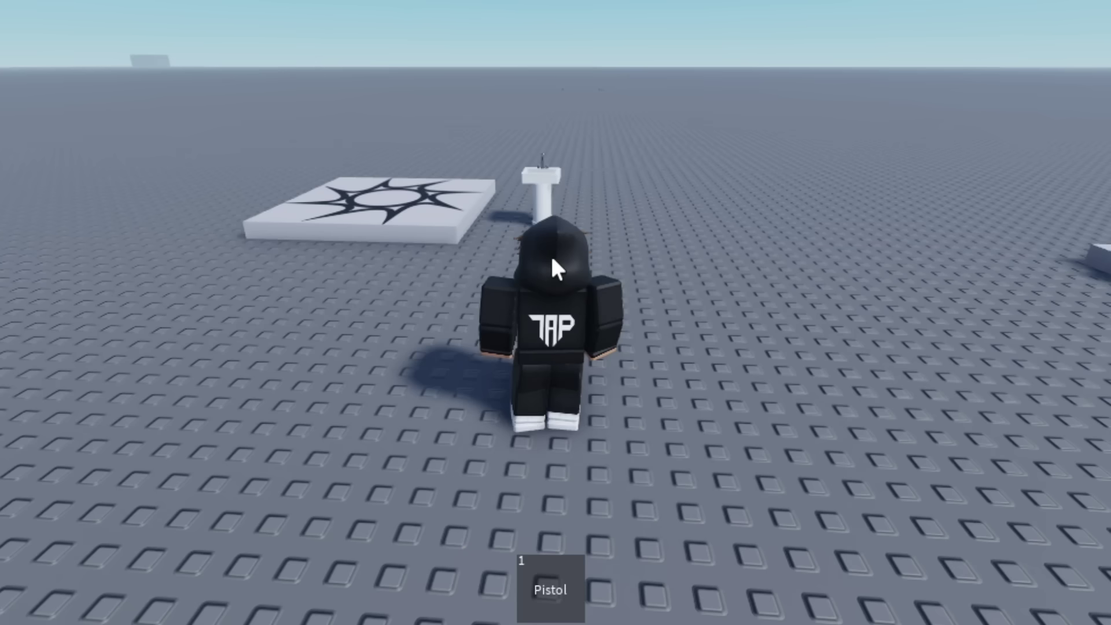
pyautogui.press('s')
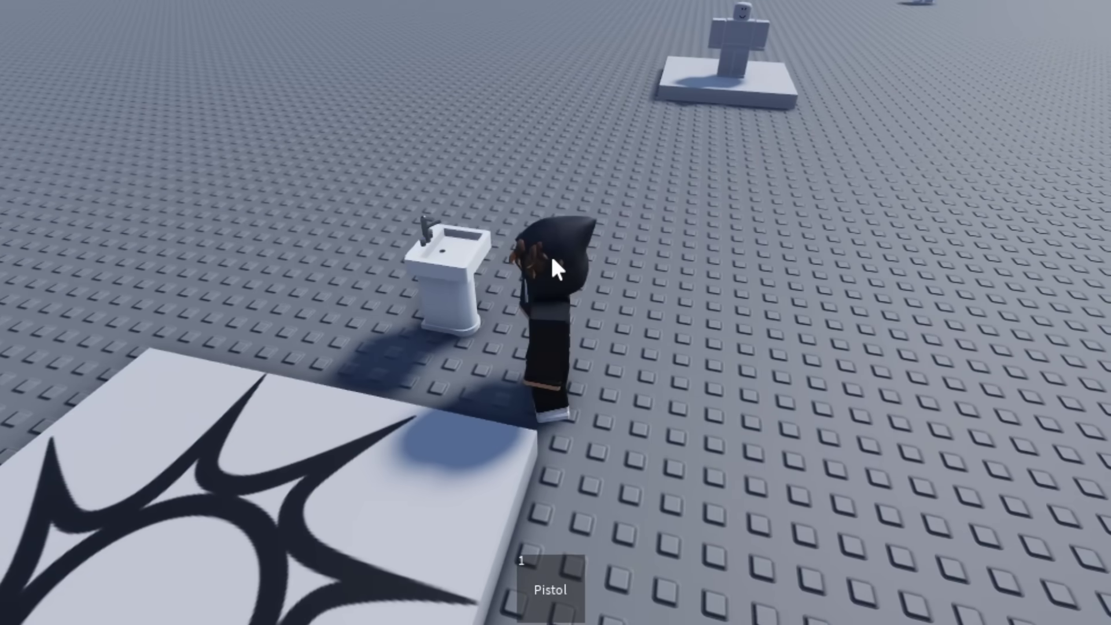
pyautogui.scroll(5, 550, 253)
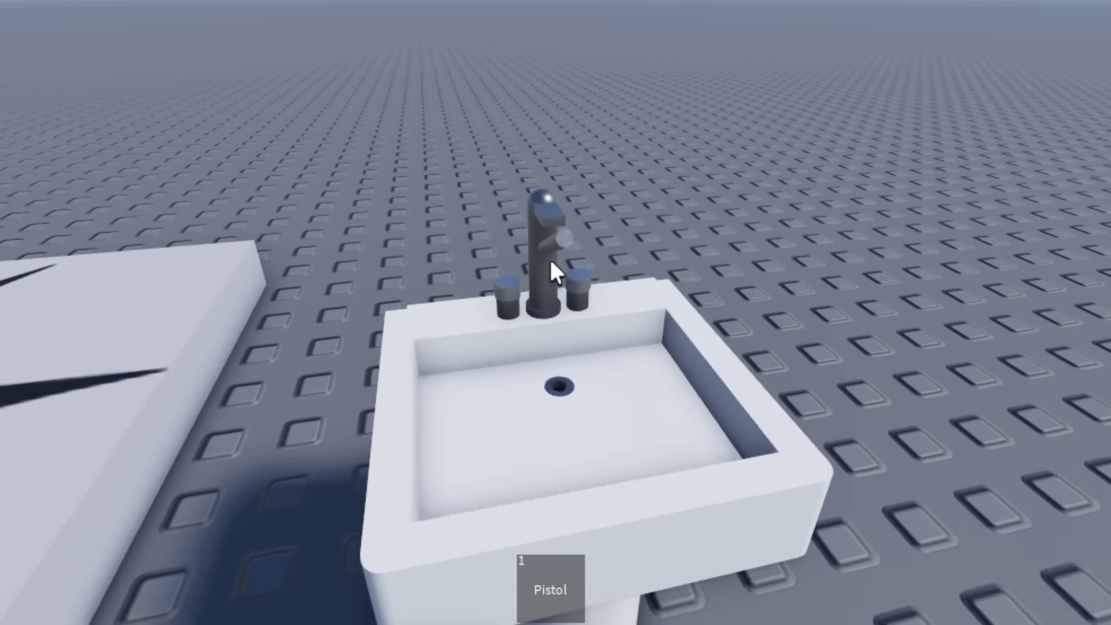
pyautogui.press('w')
pyautogui.press('w')
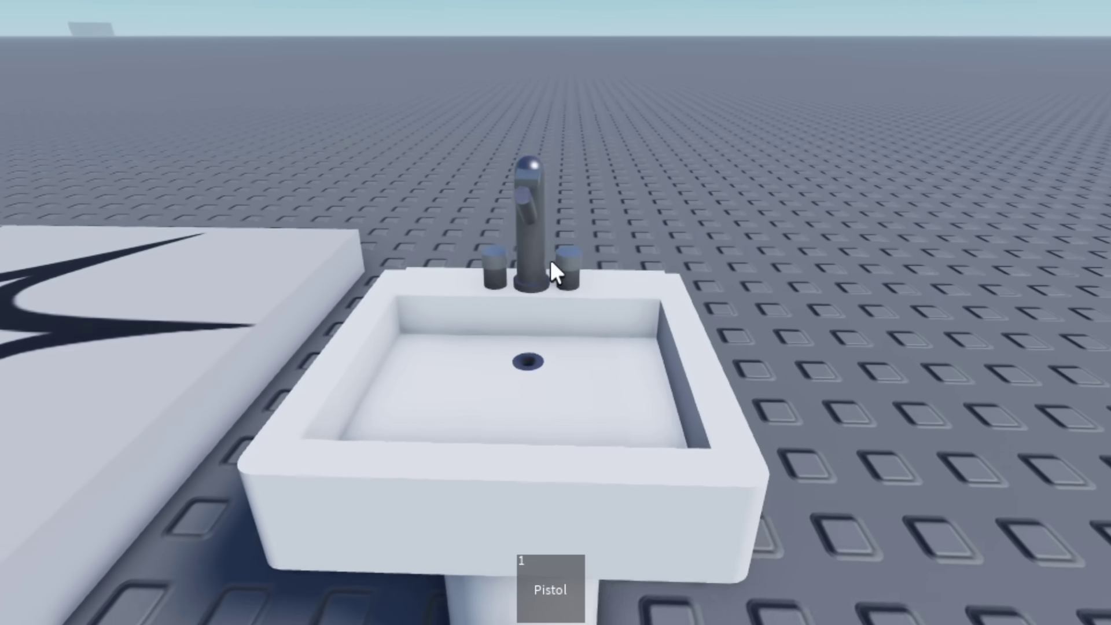
pyautogui.scroll(-5, 652, 238)
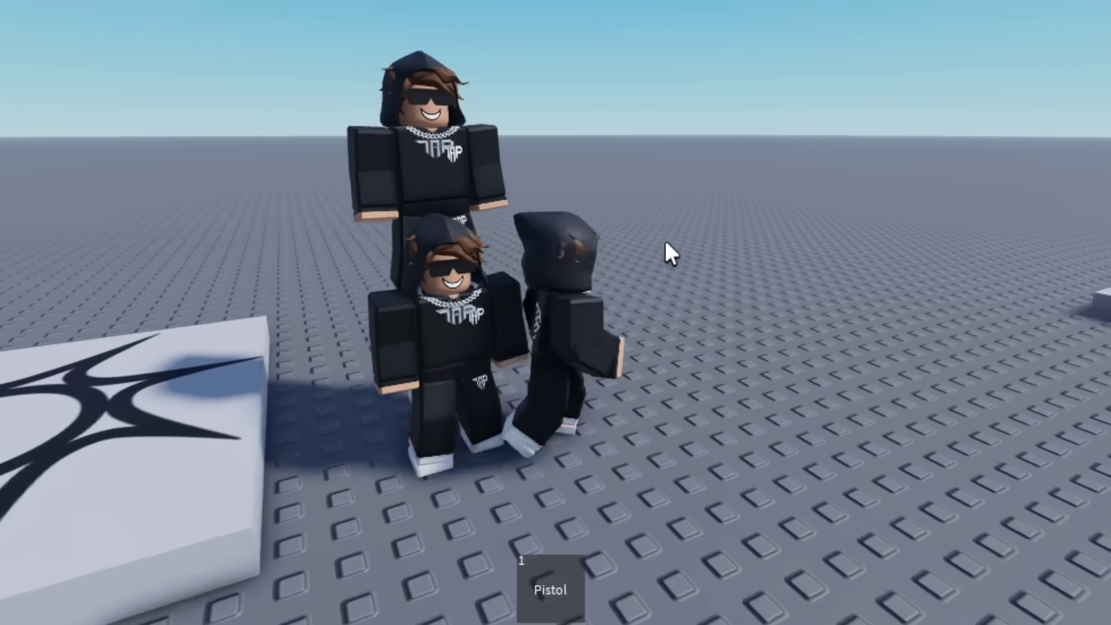
pyautogui.press('Left')
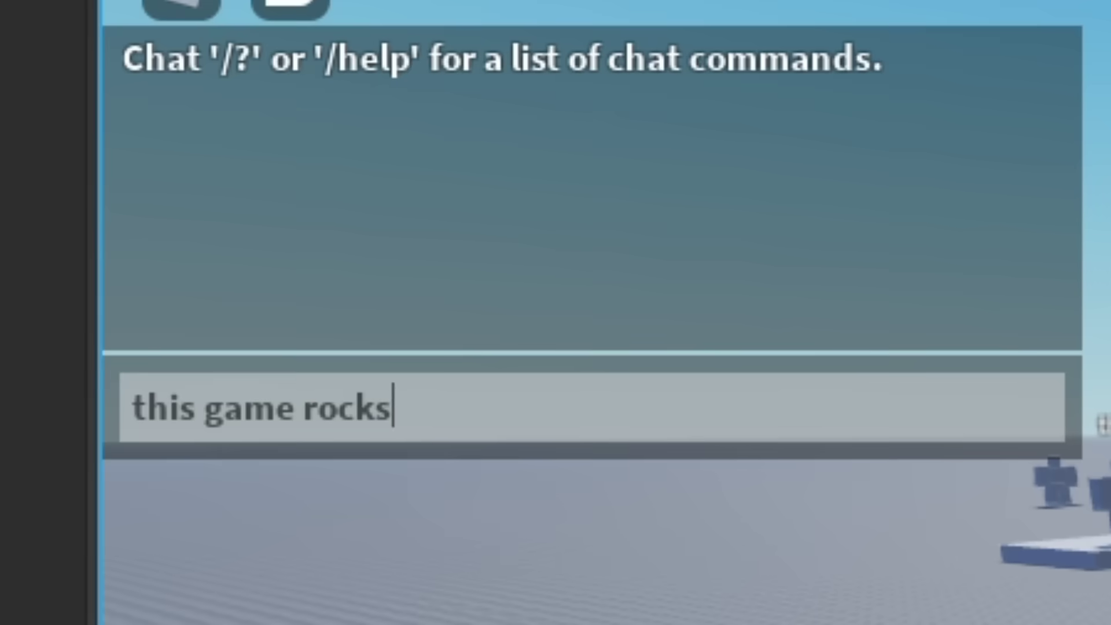
# Step: Chat "this game rocks!" to spawn the long ramp, then run the avatar along it
pyautogui.press('Return')
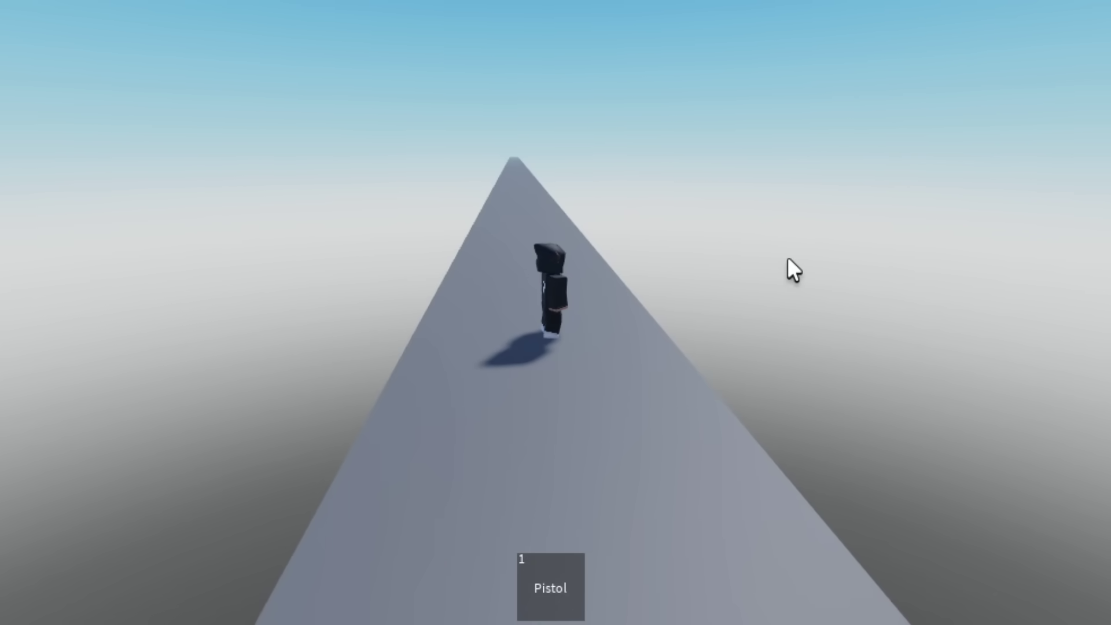
pyautogui.press('w')
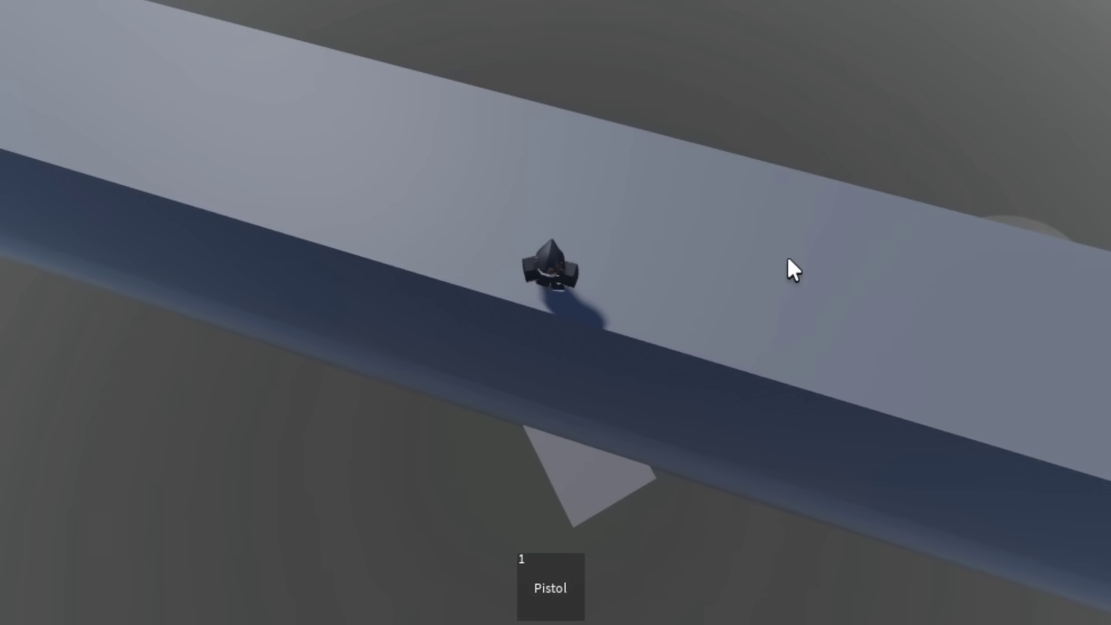
pyautogui.moveTo(793, 270); pyautogui.dragTo(788, 259, button='right')
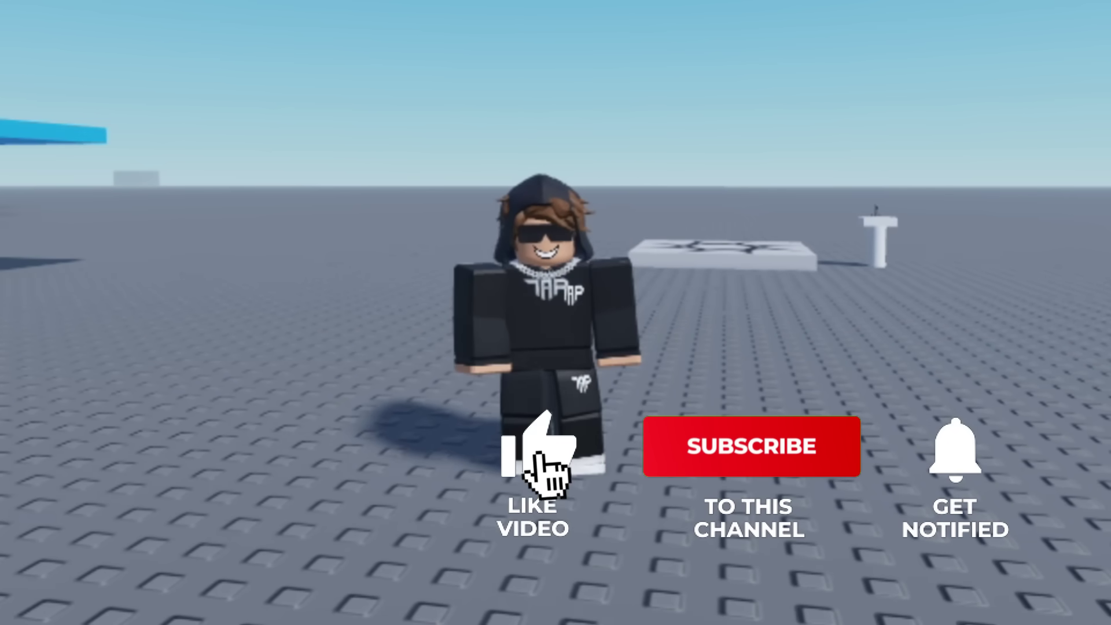
pyautogui.moveTo(1075, 330); pyautogui.dragTo(1076, 330, button='right')
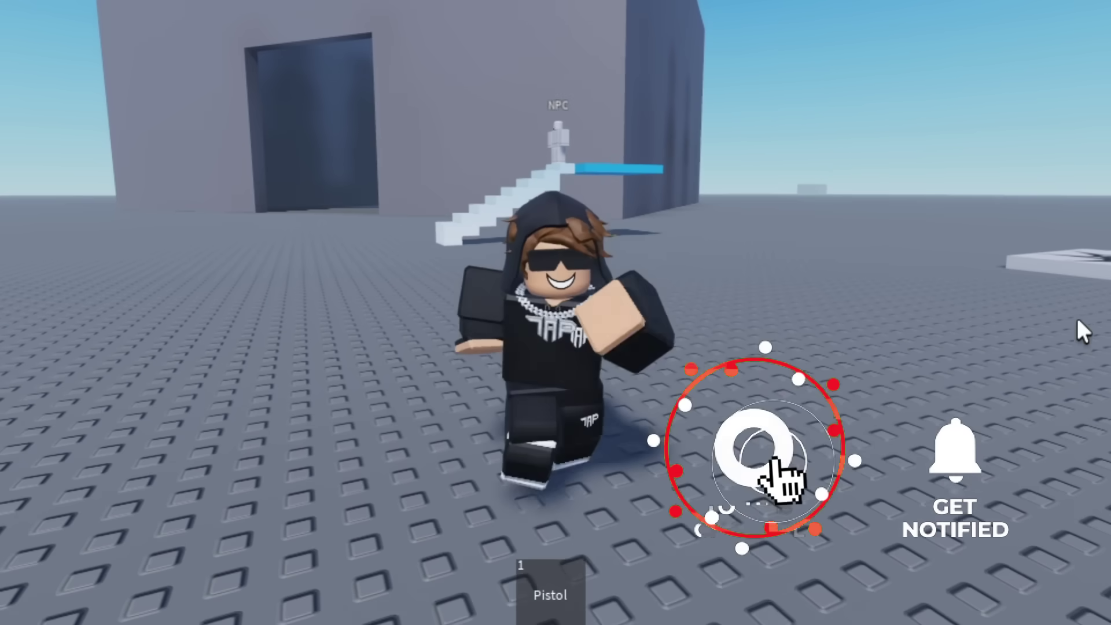
pyautogui.scroll(2, 1075, 329)
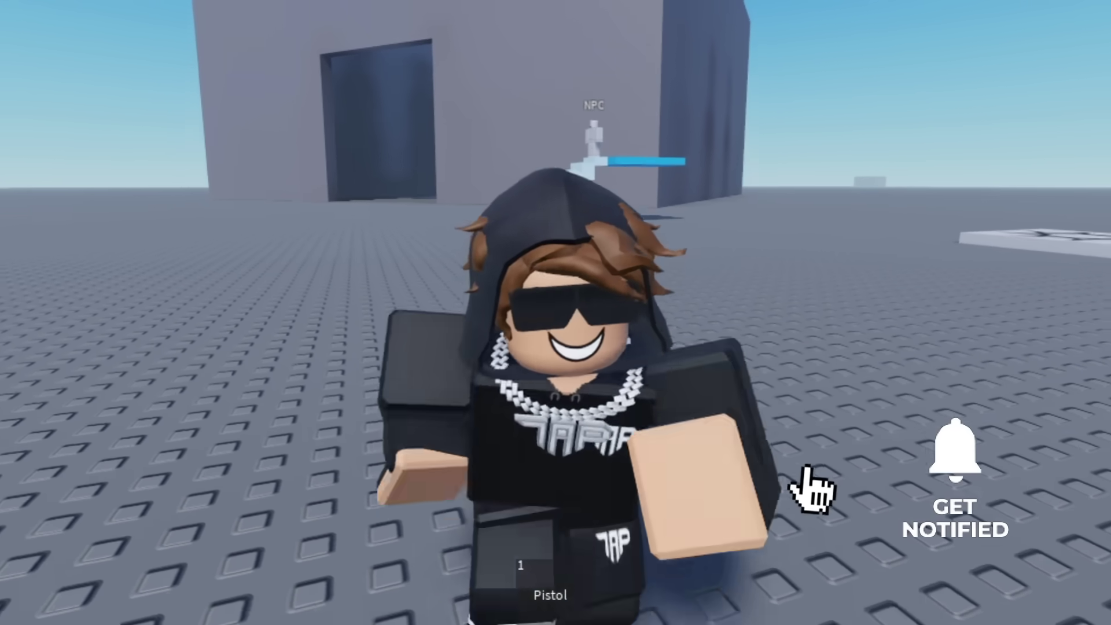
pyautogui.scroll(-5, 959, 277)
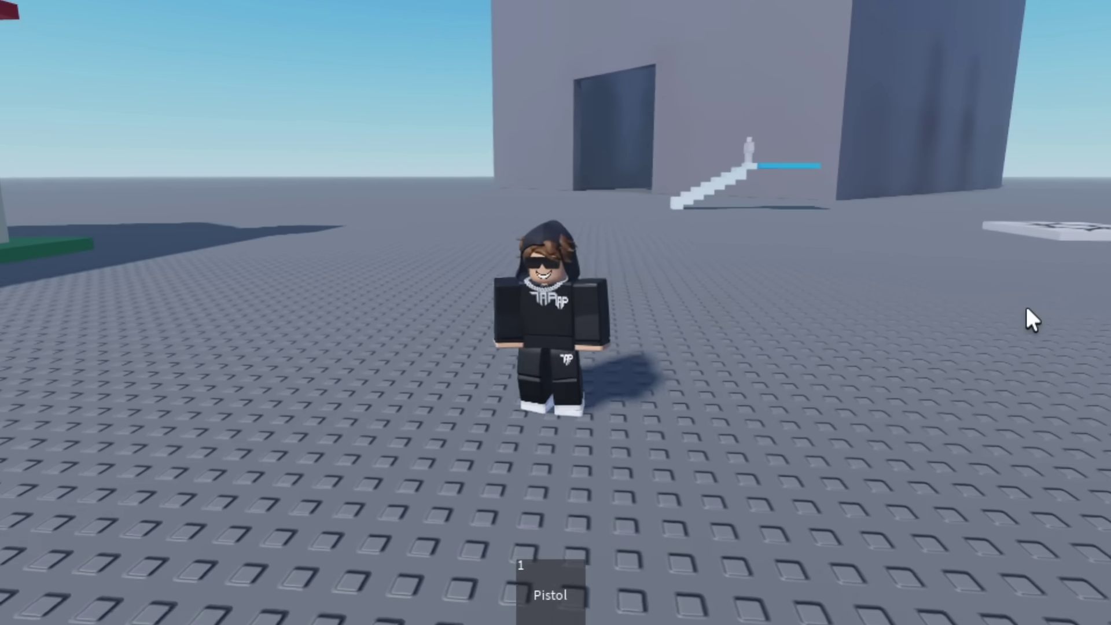
pyautogui.press('s')
pyautogui.scroll(2, 1025, 304)
pyautogui.moveTo(1025, 305); pyautogui.dragTo(1025, 307, button='right')
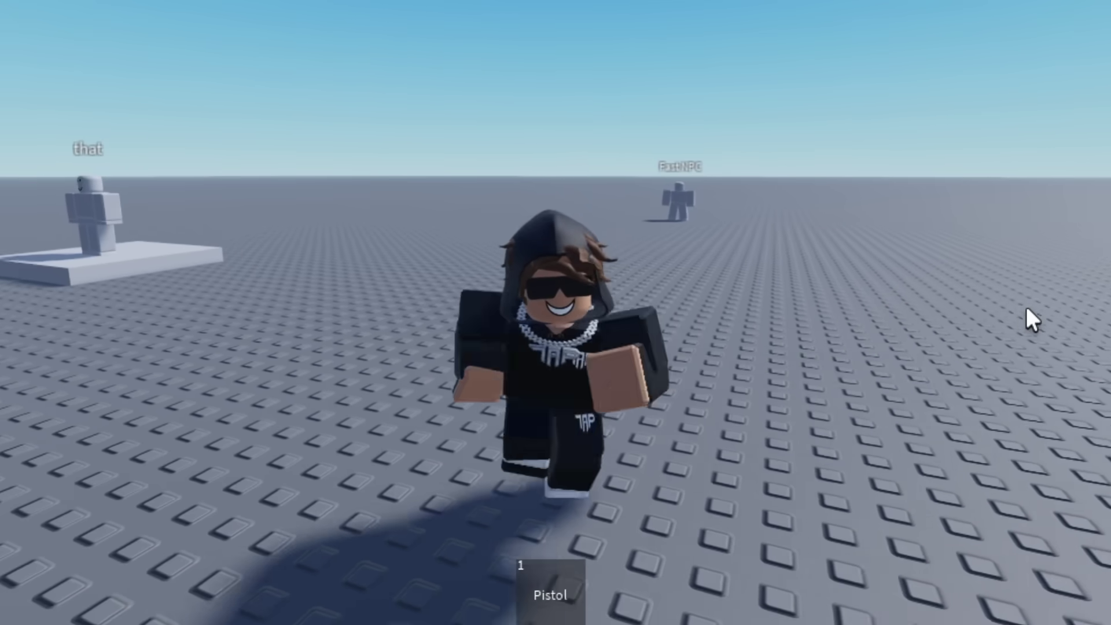
pyautogui.scroll(-3, 1026, 307)
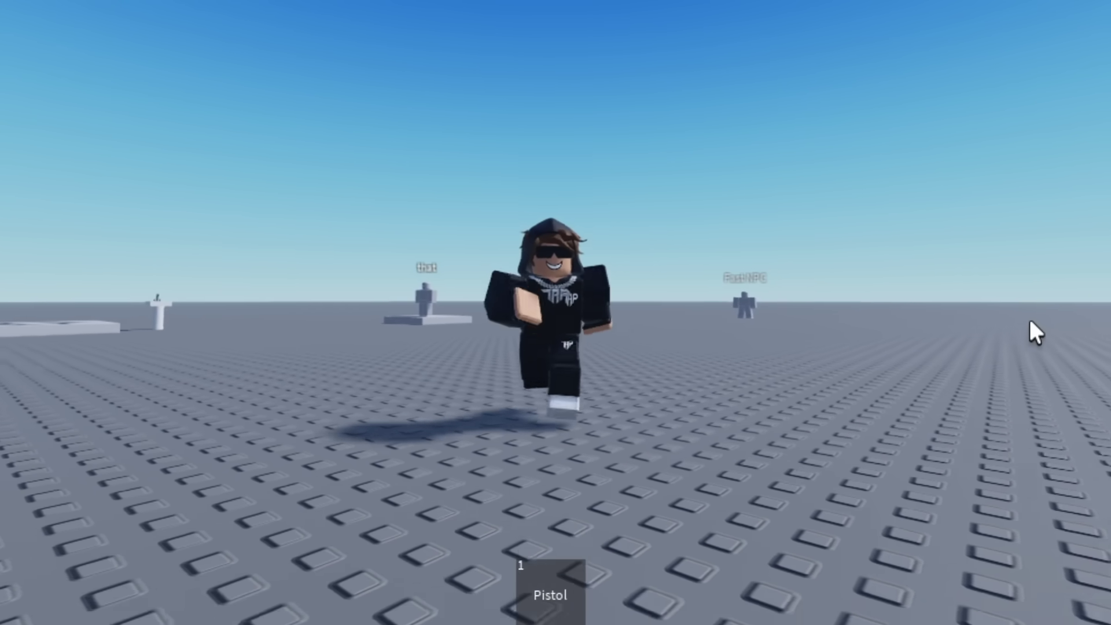